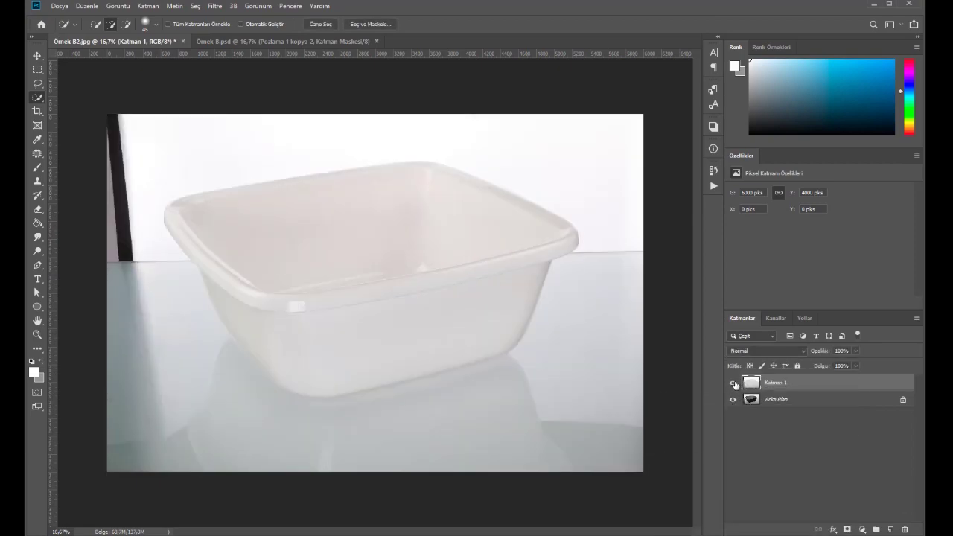
- Compare the white basin on Katman 1 with the dark basin on Arka Plan by toggling Katman 1's visibility
left_click(733, 383)
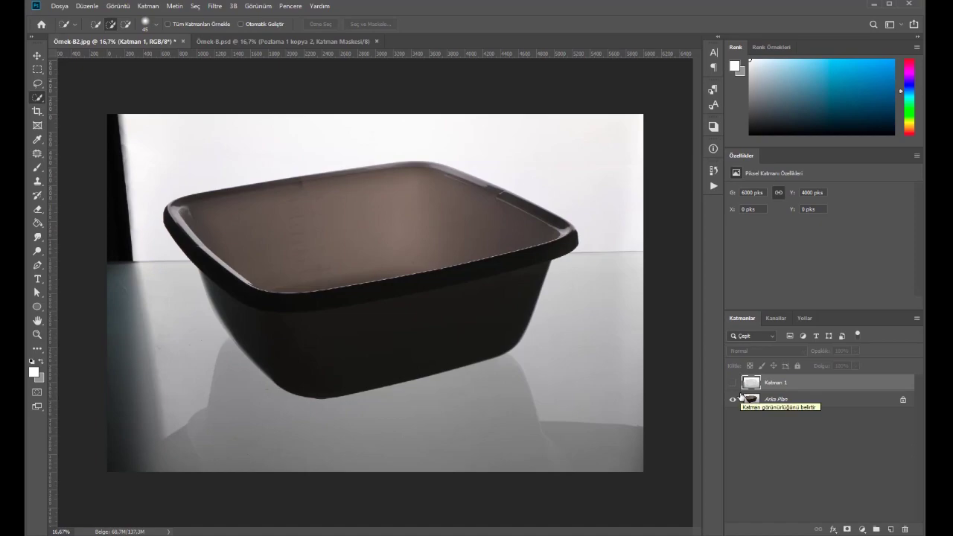
left_click(734, 383)
left_click(733, 383)
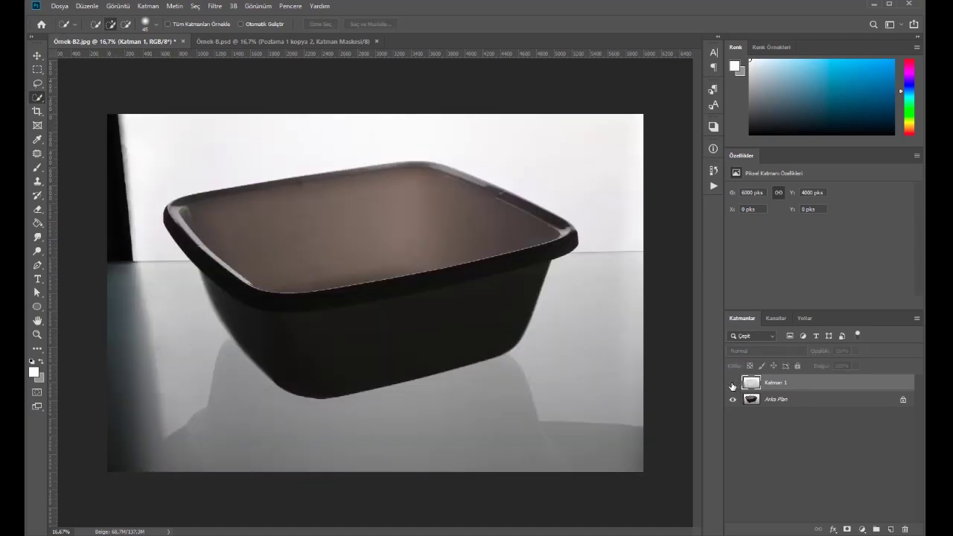
left_click(733, 384)
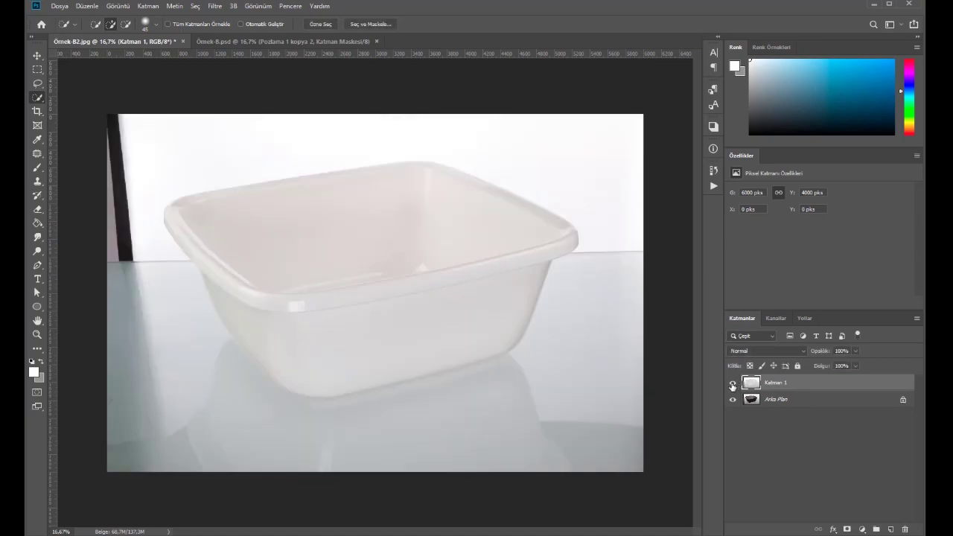
left_click(733, 384)
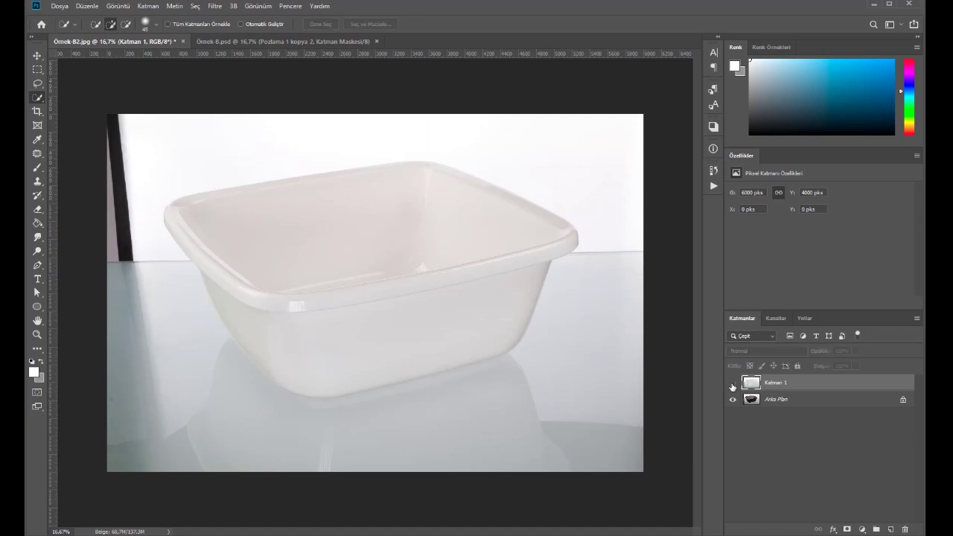
left_click(733, 384)
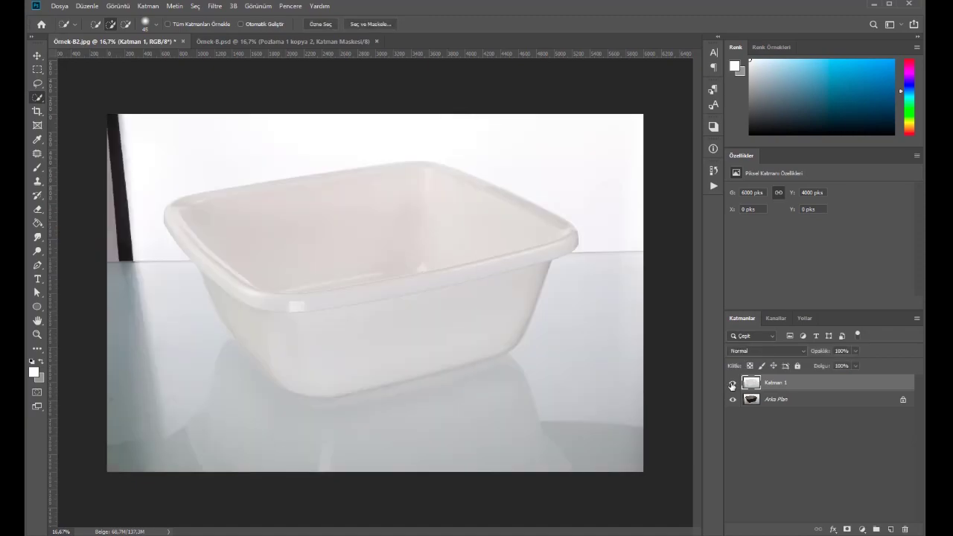
left_click(733, 384)
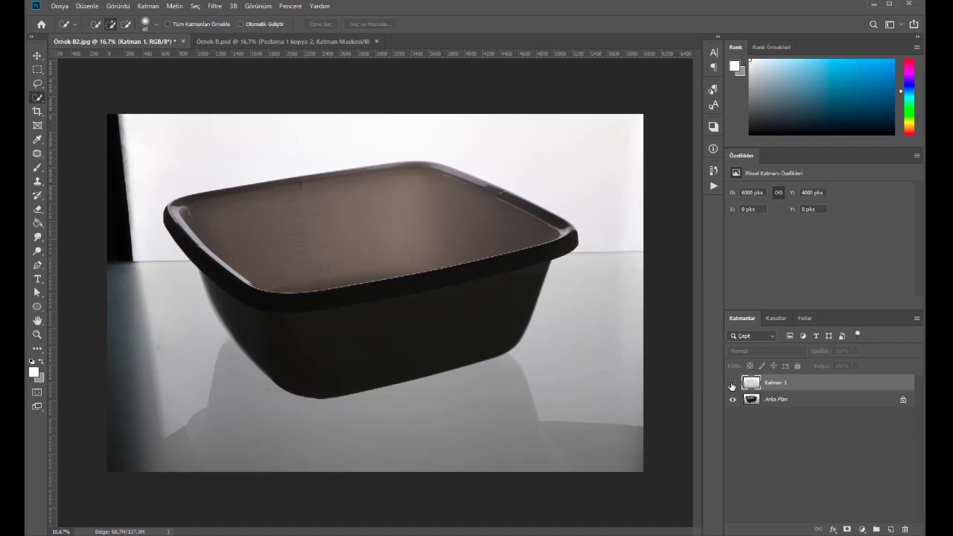
left_click(733, 384)
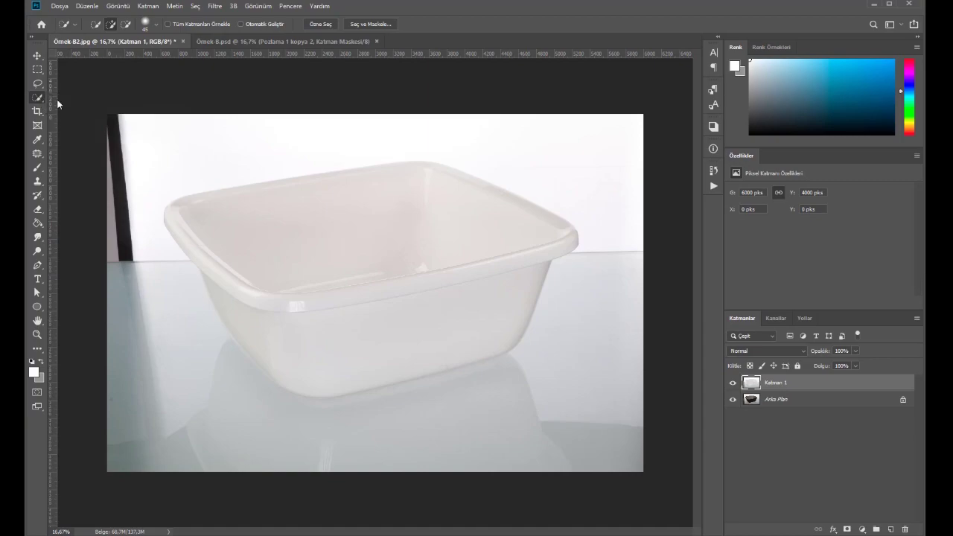
- Try selecting the white basin on Katman 1 with Quick Selection and with the Magic Wand, clearing the selection each time
mouse_move(249, 256)
left_mouse_down()
mouse_move(323, 325)
mouse_move(362, 345)
mouse_move(505, 258)
left_mouse_up()
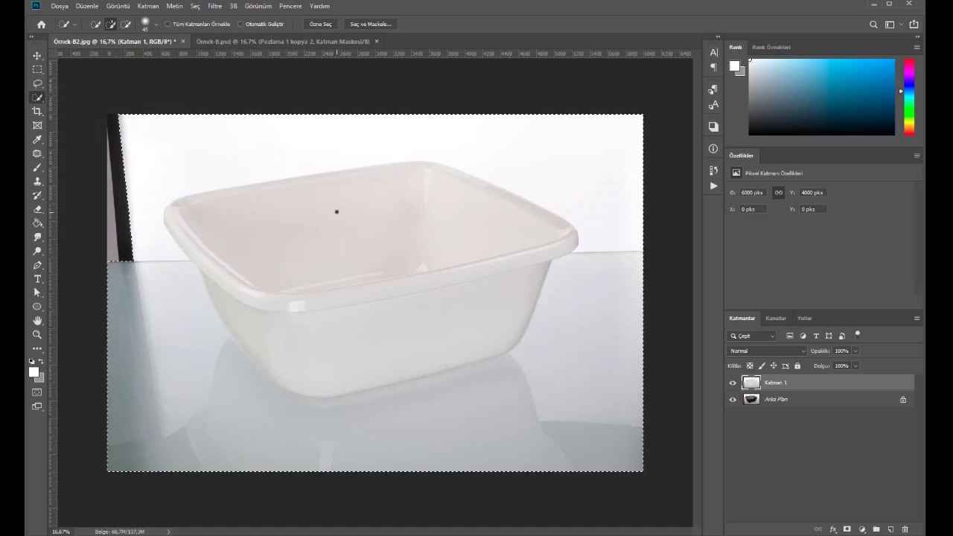
key("ctrl+d")
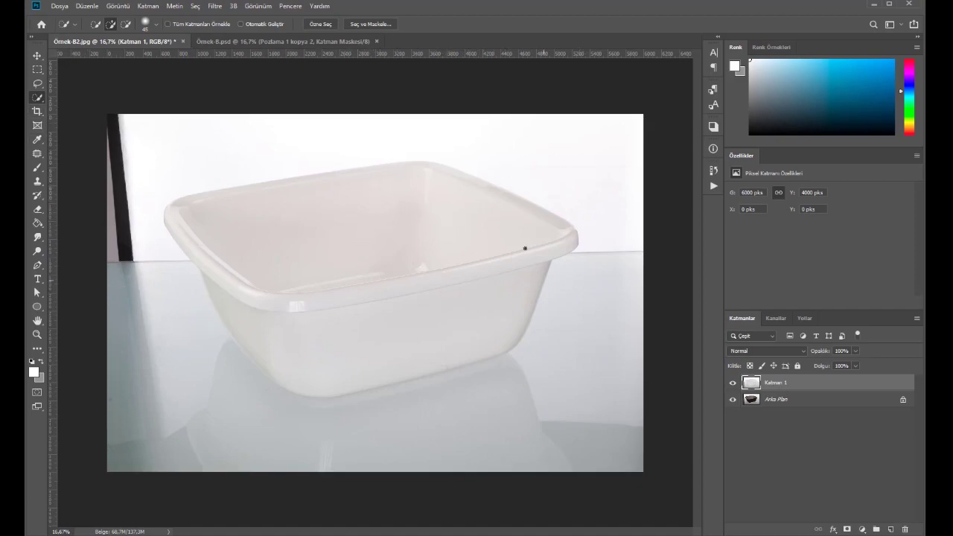
right_click(37, 98)
left_click(82, 108)
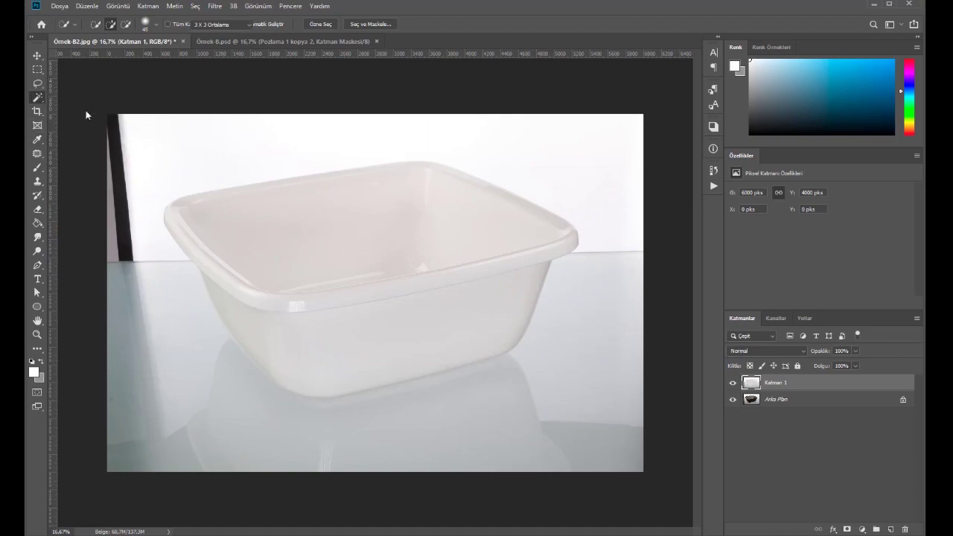
left_click(243, 213)
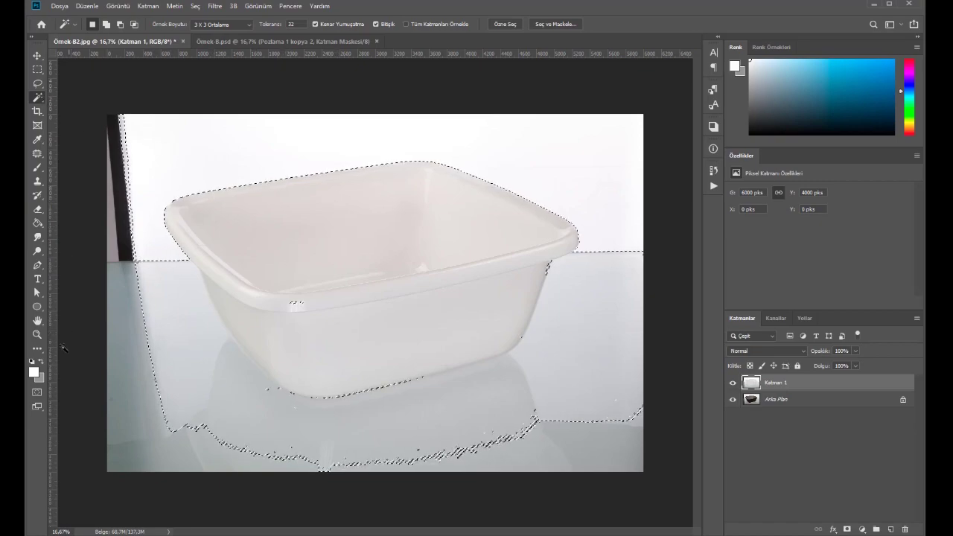
key("ctrl+d")
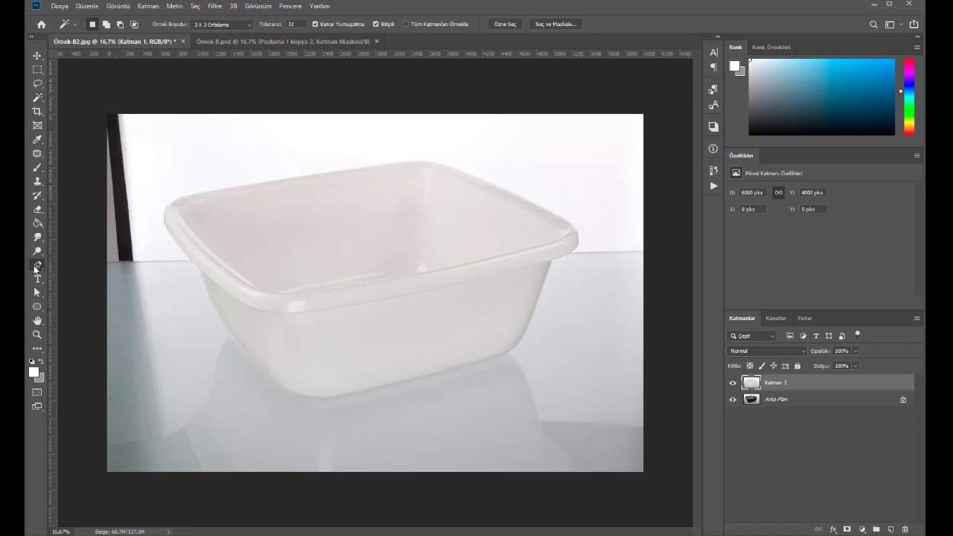
- Try tracing the lower outline of the white basin, from below its rim around the base, with the Pen tool
left_click(37, 265)
left_click(200, 271)
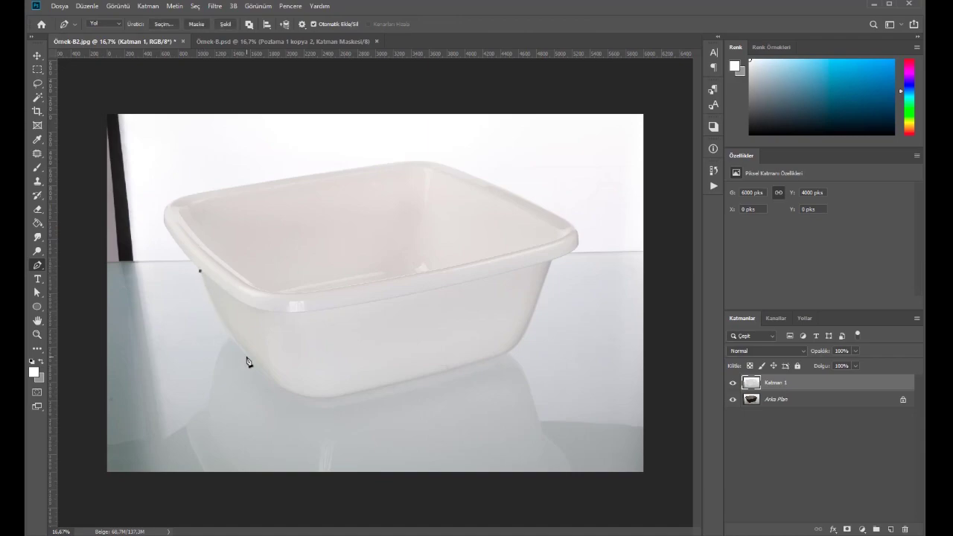
left_click_drag(249, 359, 268, 376)
left_click_drag(346, 395, 402, 383)
left_click(498, 357)
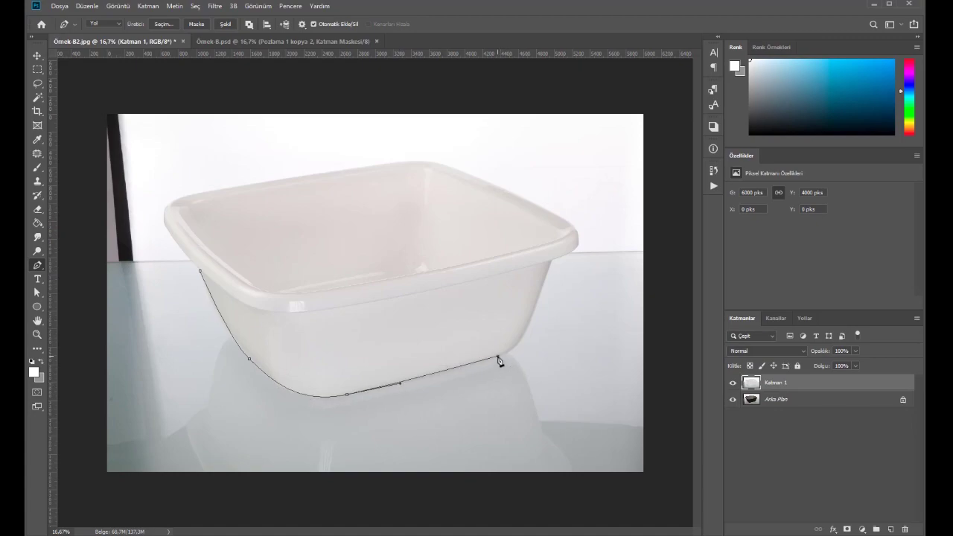
left_click(552, 260)
left_click_drag(552, 261, 570, 174)
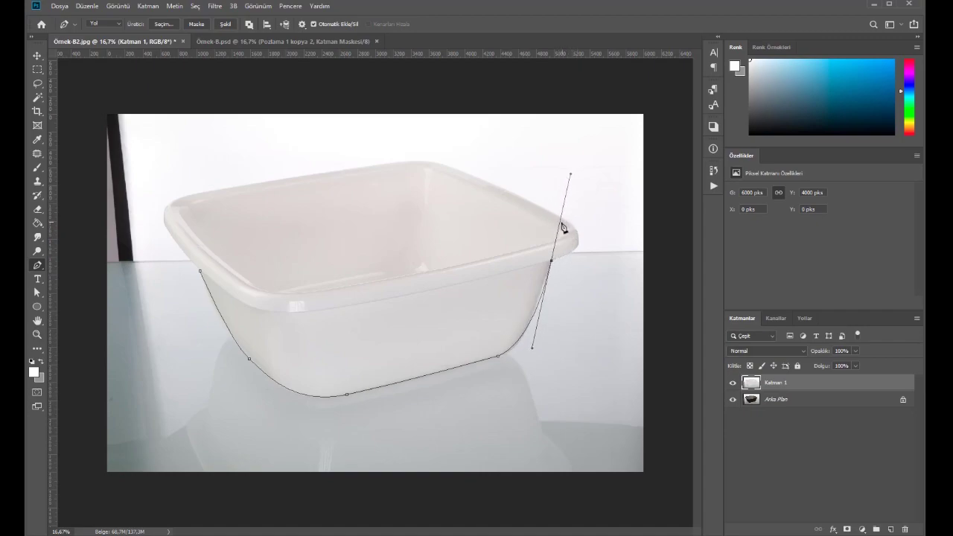
left_click_drag(571, 176, 568, 263)
- Undo all the Pen tool anchor points around the white basin
key("ctrl+z")
key("ctrl+z")
key("ctrl+z")
key("ctrl+z")
key("ctrl+z")
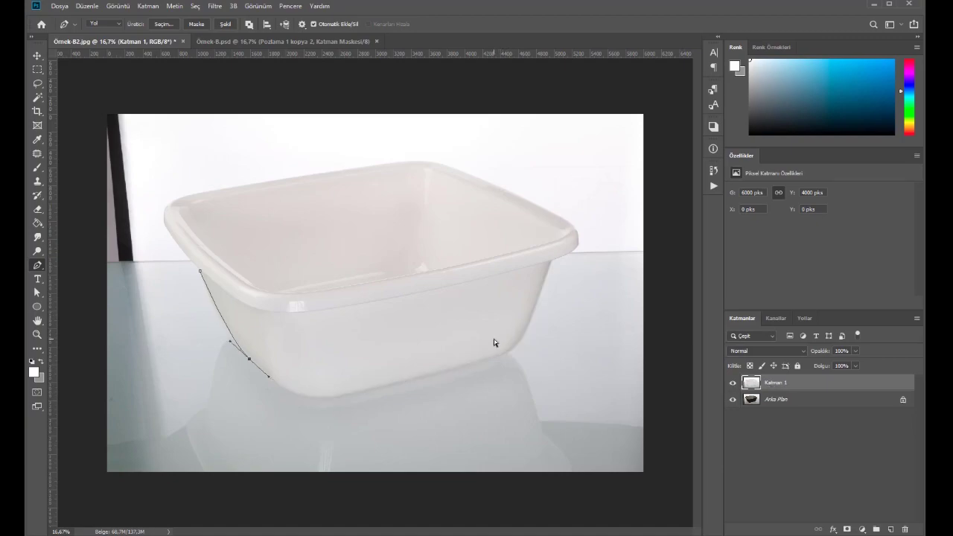
key("ctrl+z")
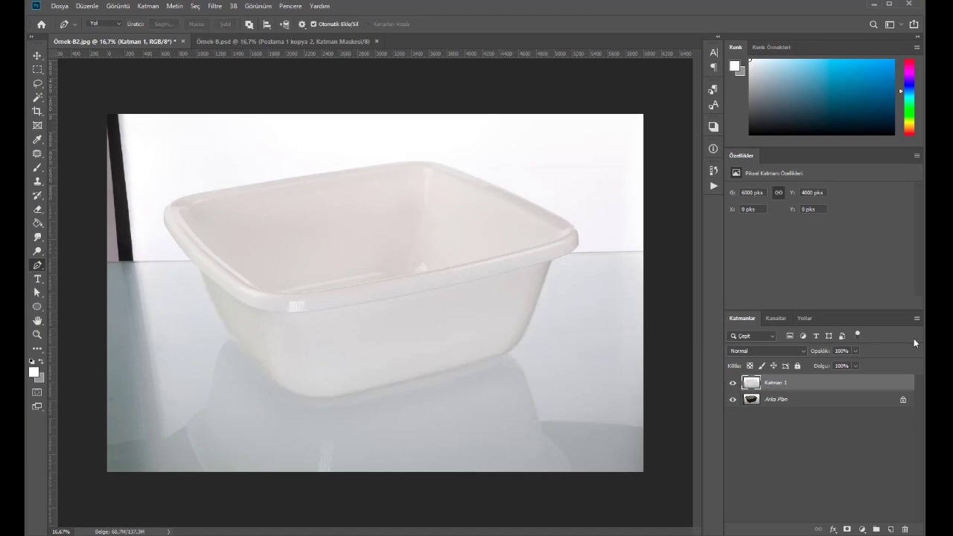
- Hide Katman 1 and duplicate the Arka Plan layer
left_click(733, 382)
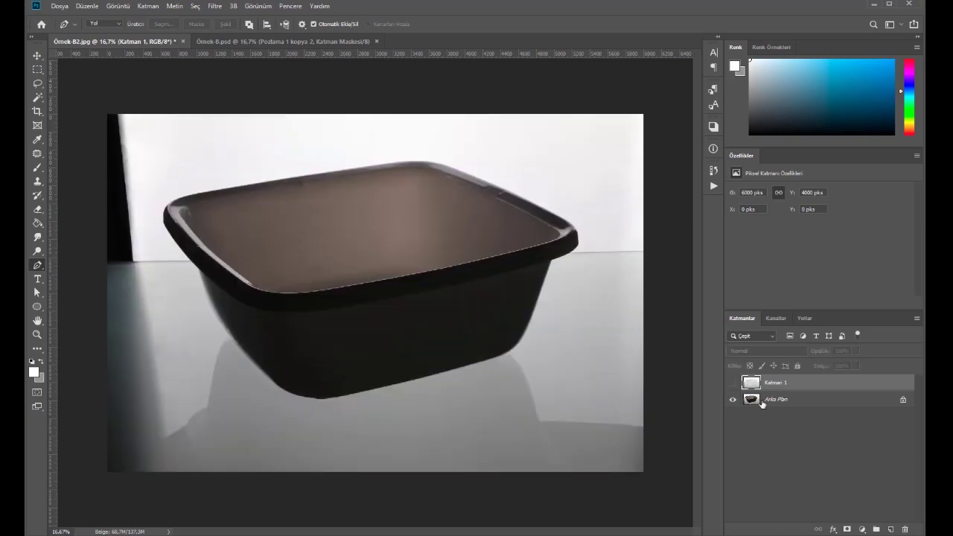
left_click(777, 402)
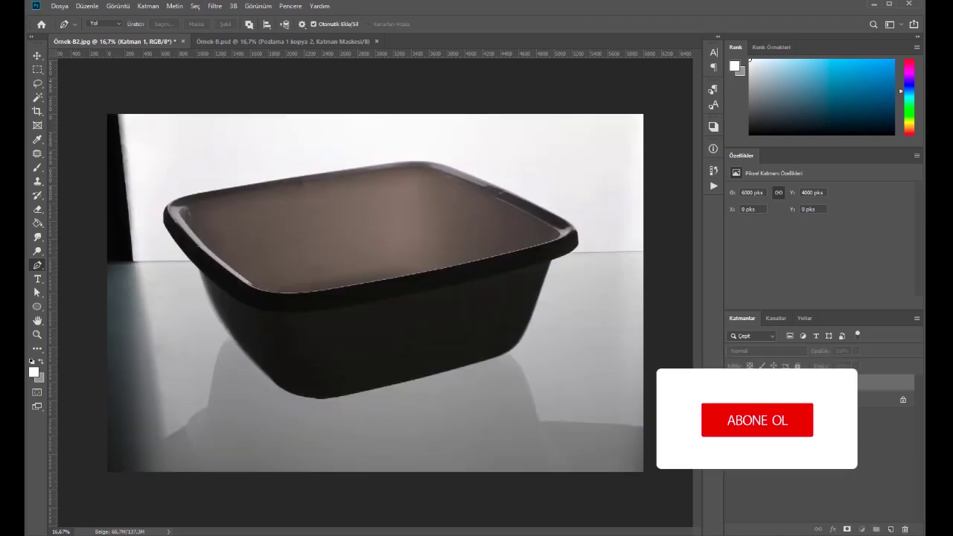
left_click_drag(777, 402, 892, 529)
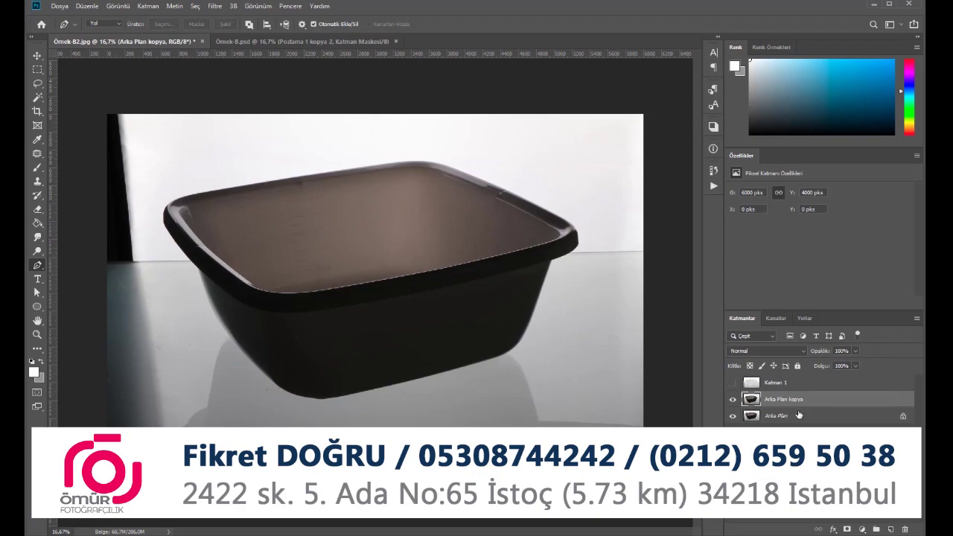
- Add a white solid color fill layer directly above the original Arka Plan layer
left_click(798, 416)
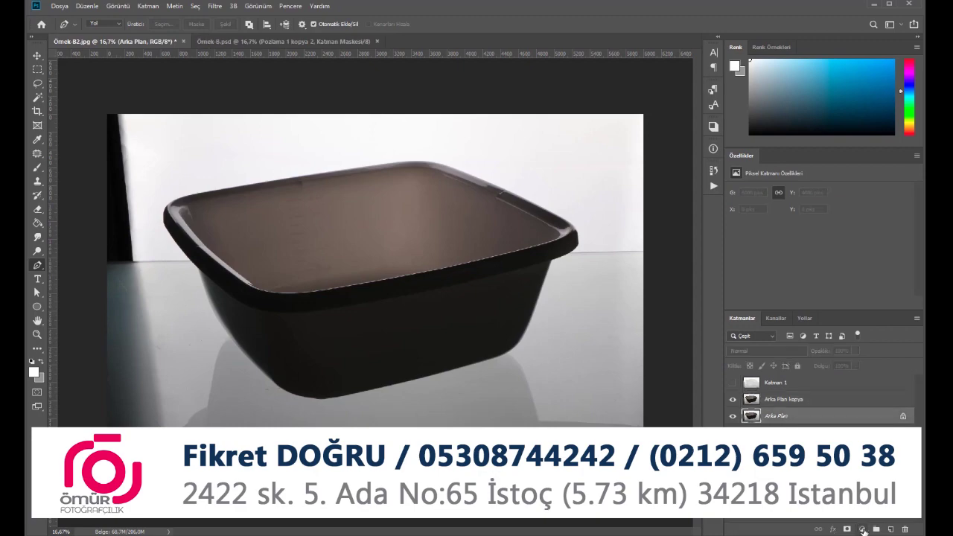
left_click(864, 529)
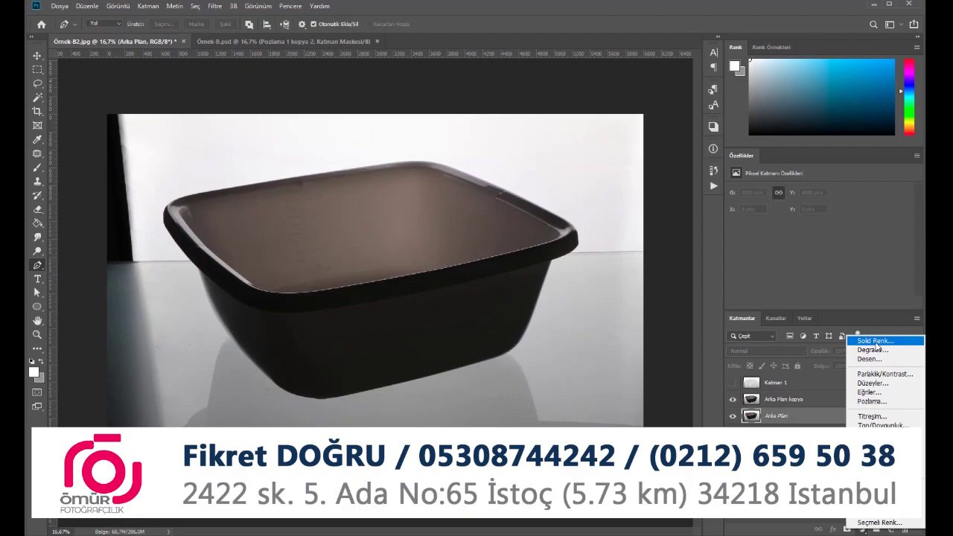
left_click(876, 341)
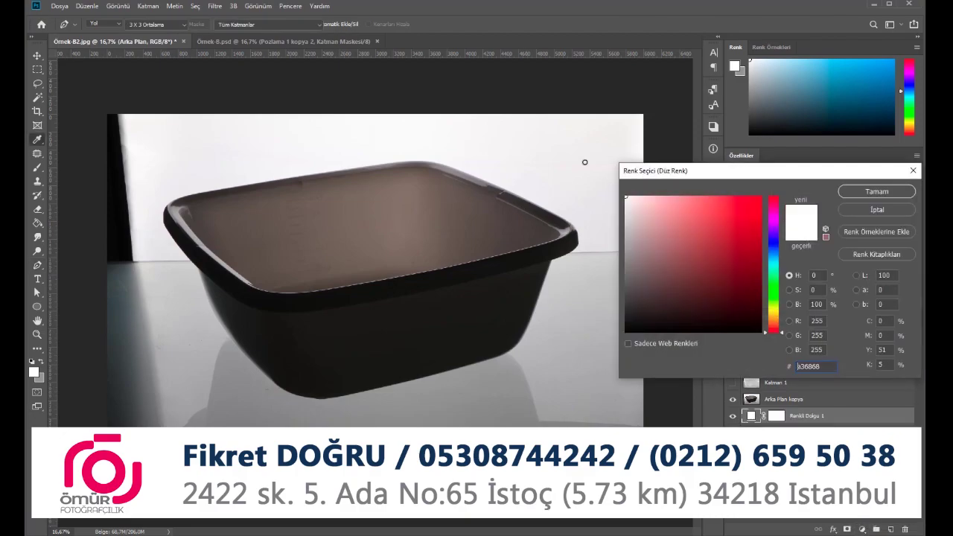
left_click(870, 192)
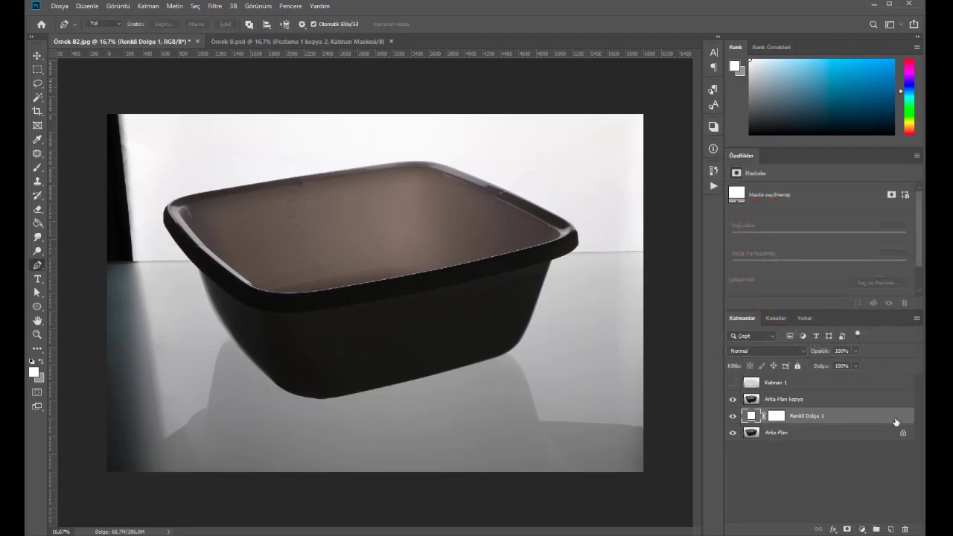
- Compare the red, green and blue channels of the Arka Plan kopya layer and duplicate the blue (Mavi) channel
left_click(803, 400)
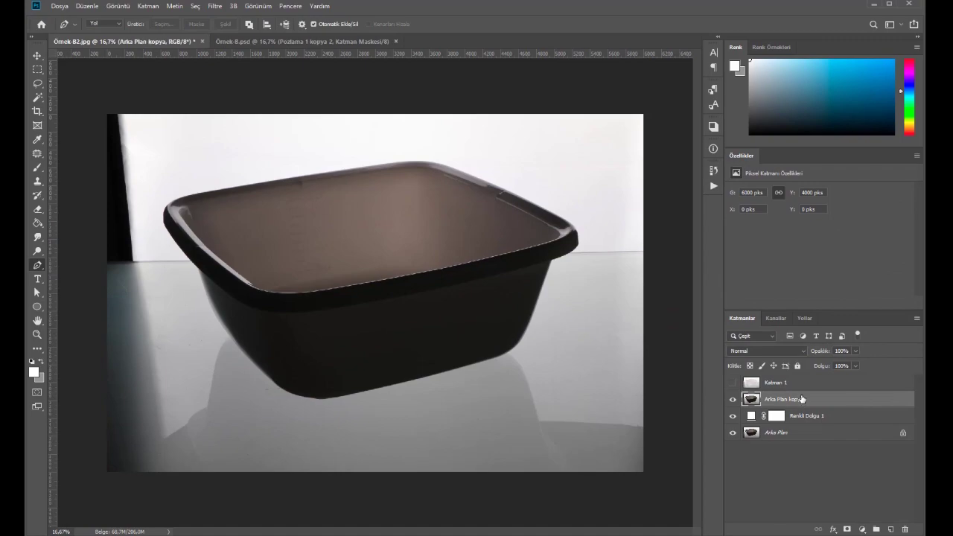
left_click(779, 318)
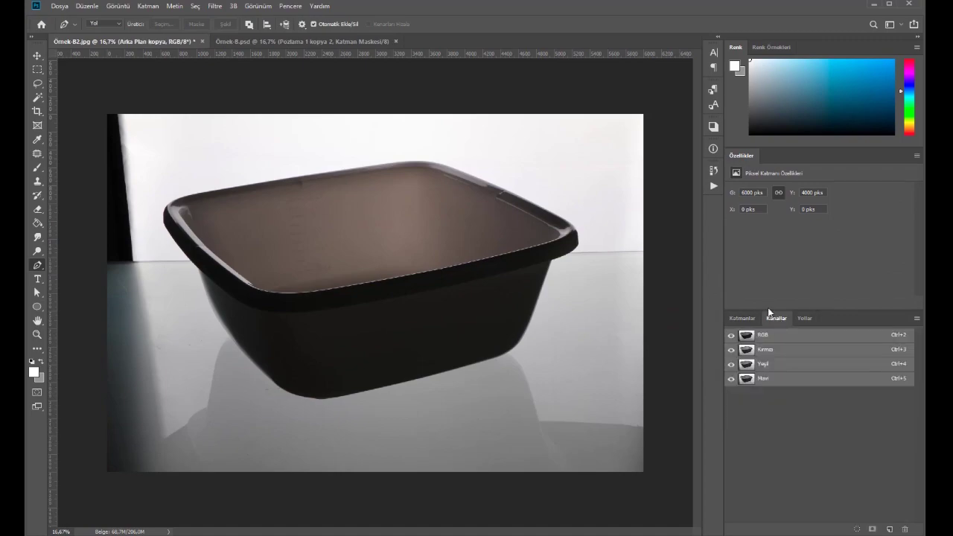
left_click(782, 351)
left_click(778, 365)
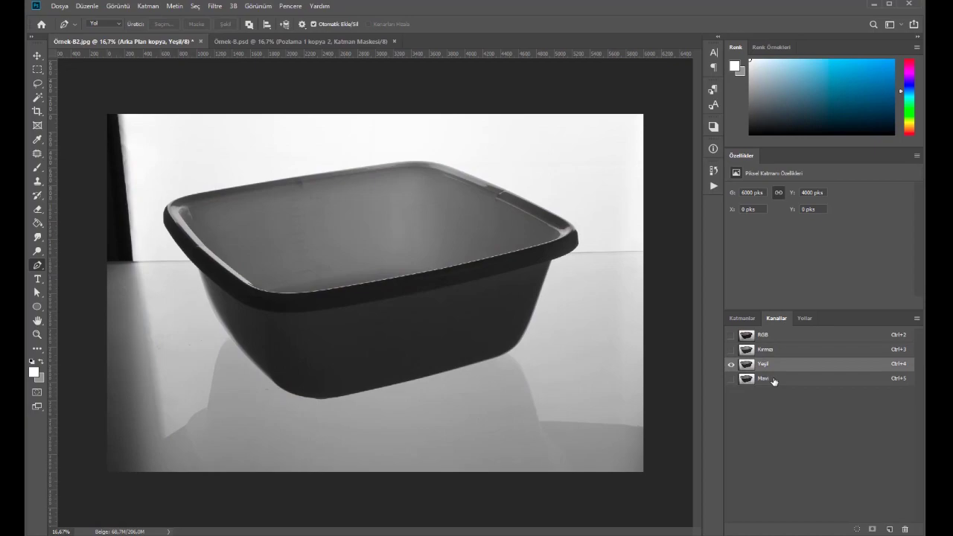
left_click(776, 380)
left_click_drag(777, 382, 893, 529)
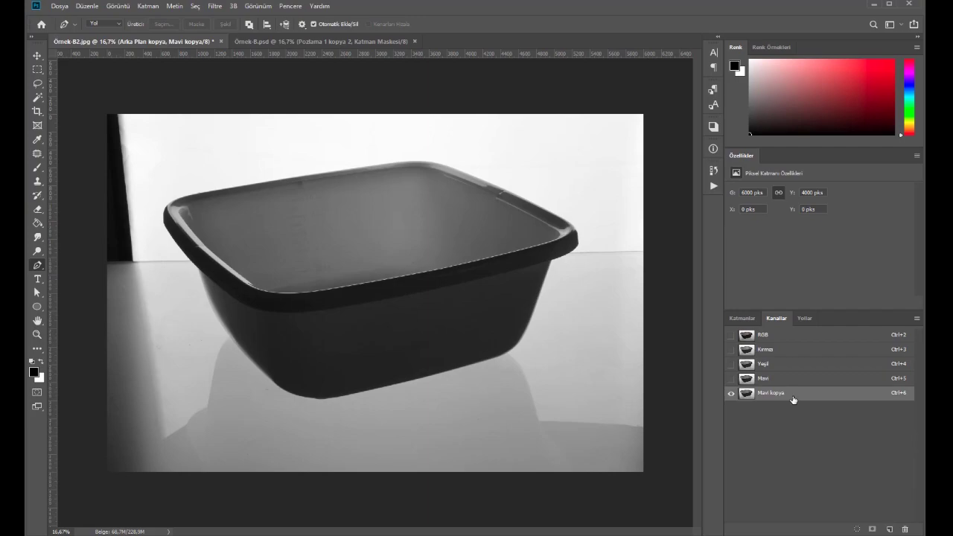
- Darken the basin in the duplicated blue channel with Levels, using input black 129 and input white 228
key("ctrl+l")
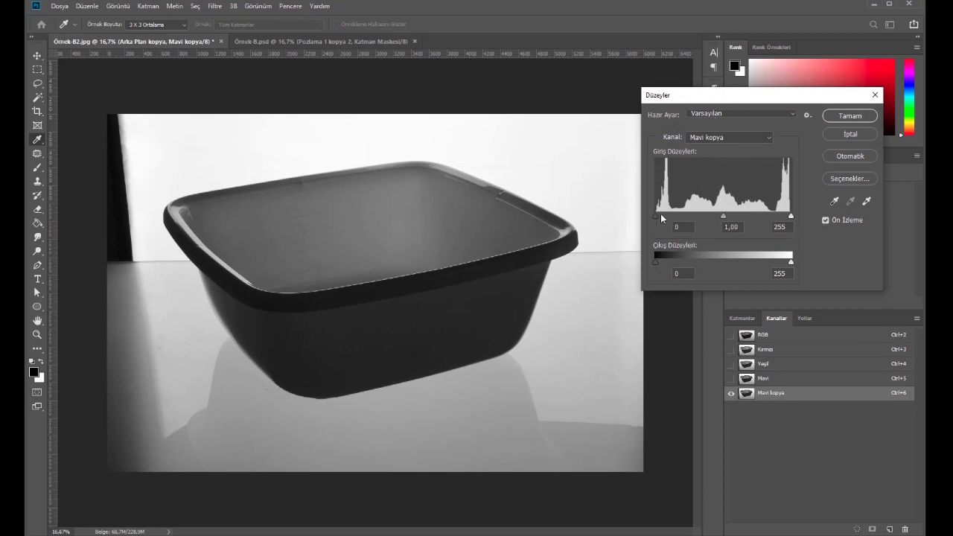
left_click_drag(656, 214, 714, 227)
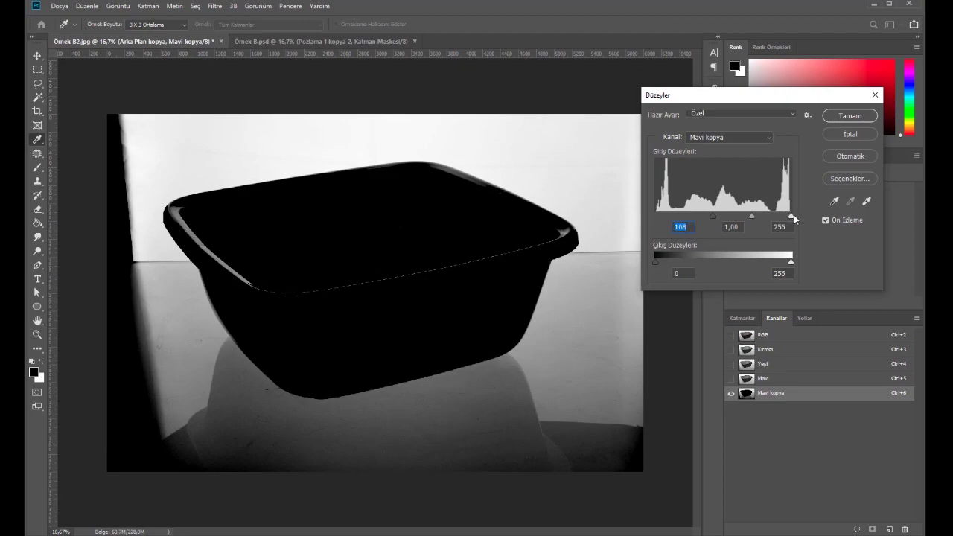
left_click_drag(792, 220, 777, 223)
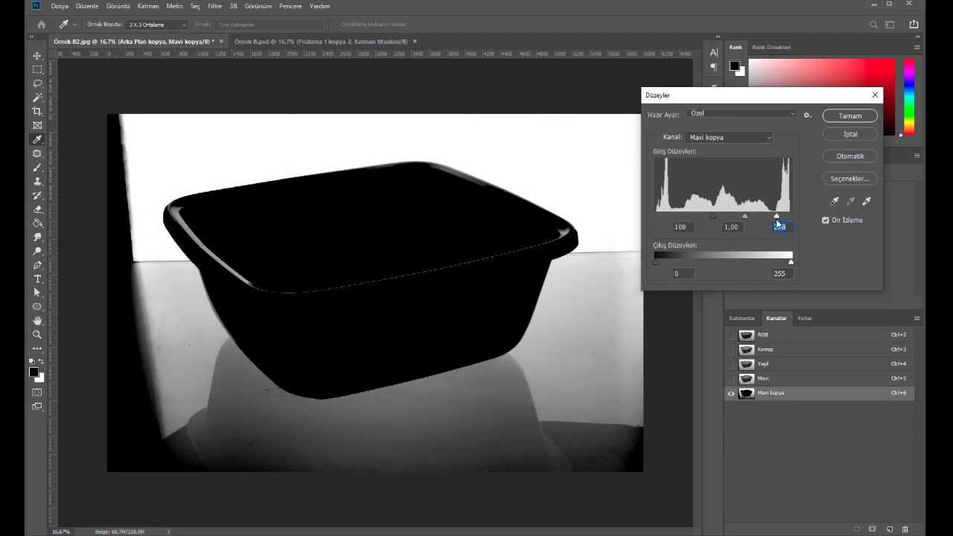
left_click_drag(712, 215, 724, 214)
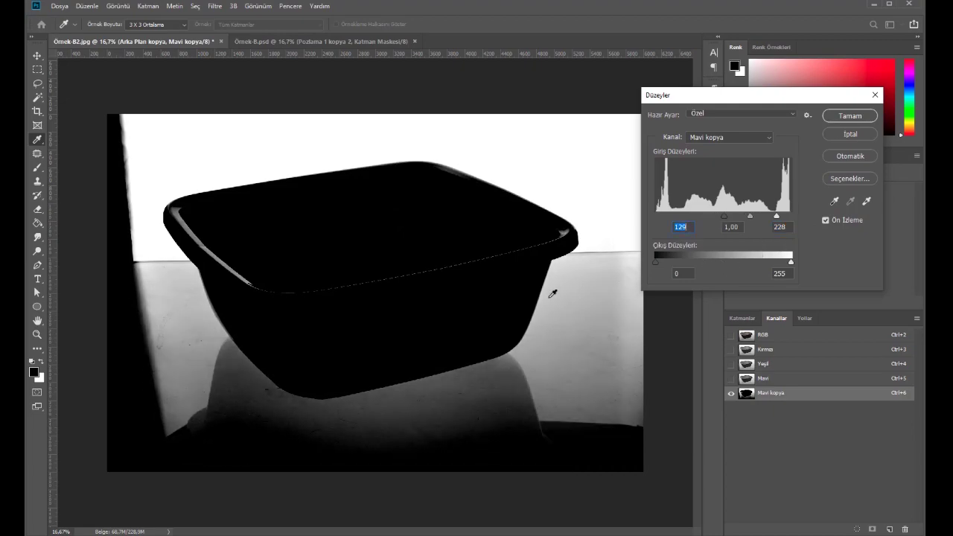
left_click(850, 115)
- Select the whole black basin in the duplicated blue channel with the Quick Selection tool
key("p")
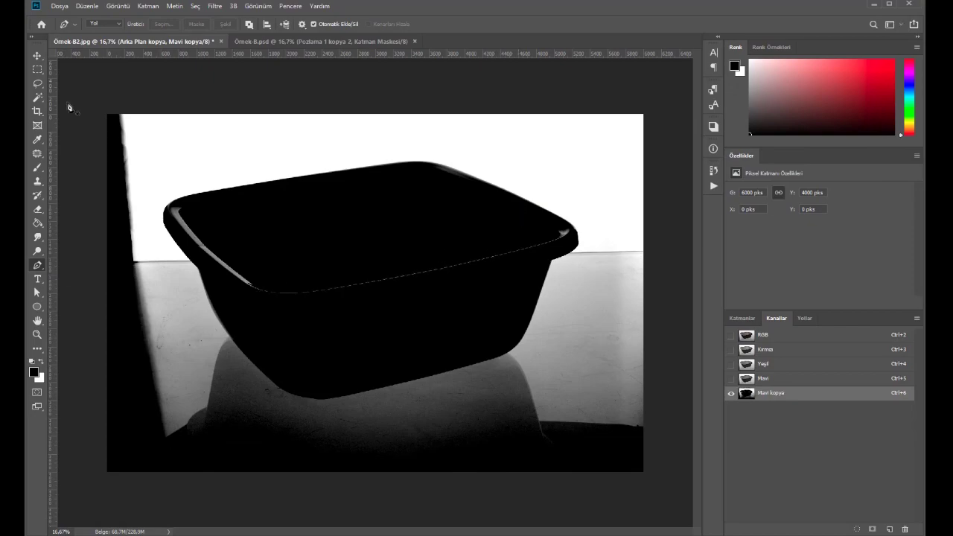
left_click(38, 98)
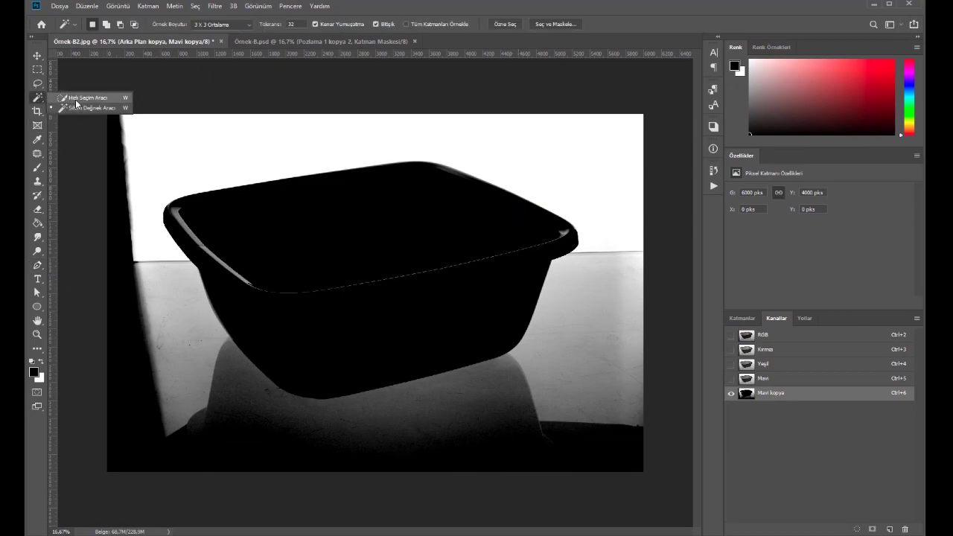
left_click(76, 99)
left_click_drag(224, 263, 289, 348)
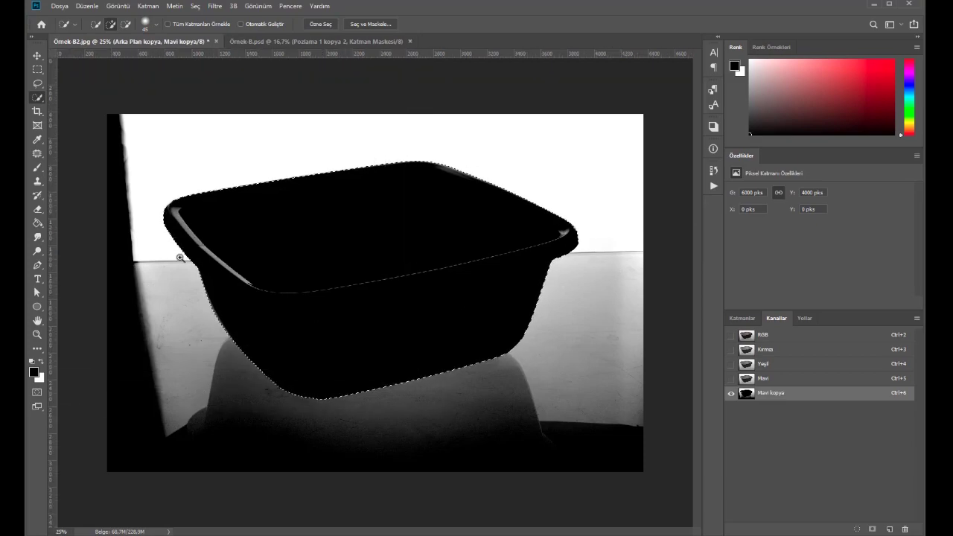
- Return to the composite image, show Katman 1 instead of Arka Plan kopya, mask it with the basin selection and switch to the finished Örnek-B.psd
scroll(173, 227, "up", 2)
left_click_drag(555, 169, 530, 191)
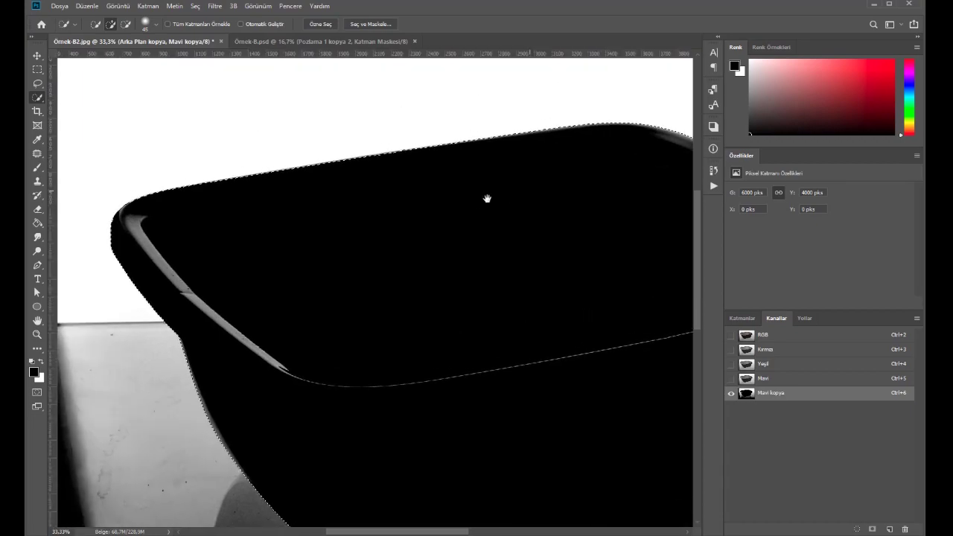
left_click(387, 234, "alt")
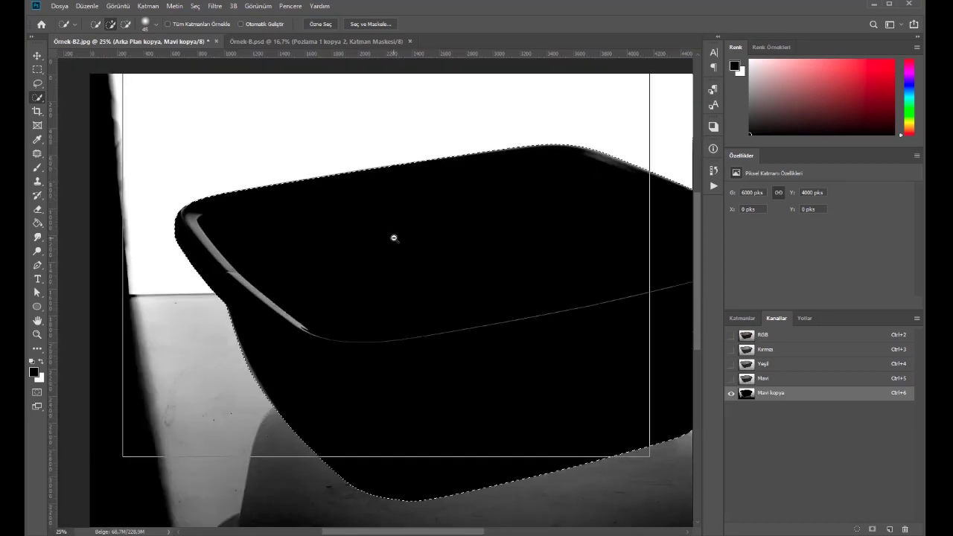
left_click(771, 337)
left_click(742, 318)
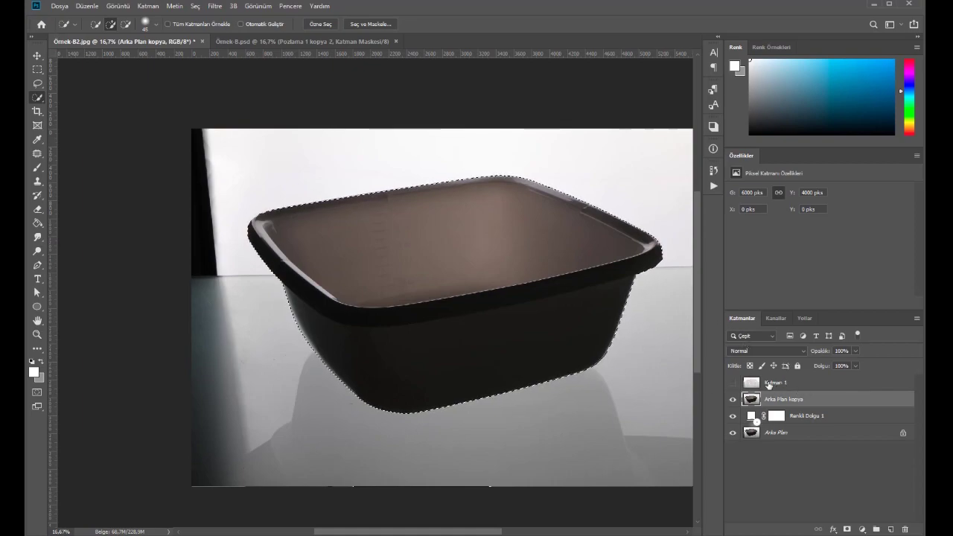
left_click(779, 382)
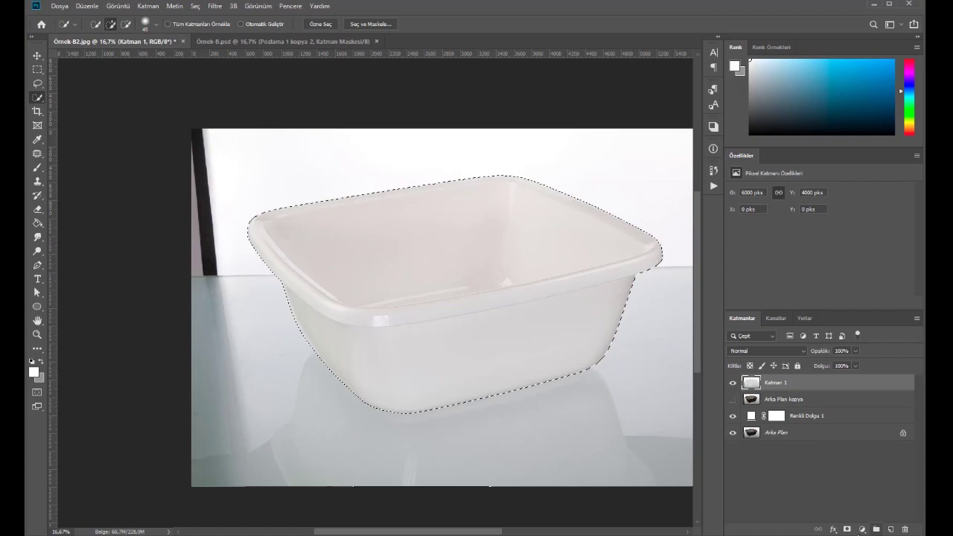
left_click(847, 530)
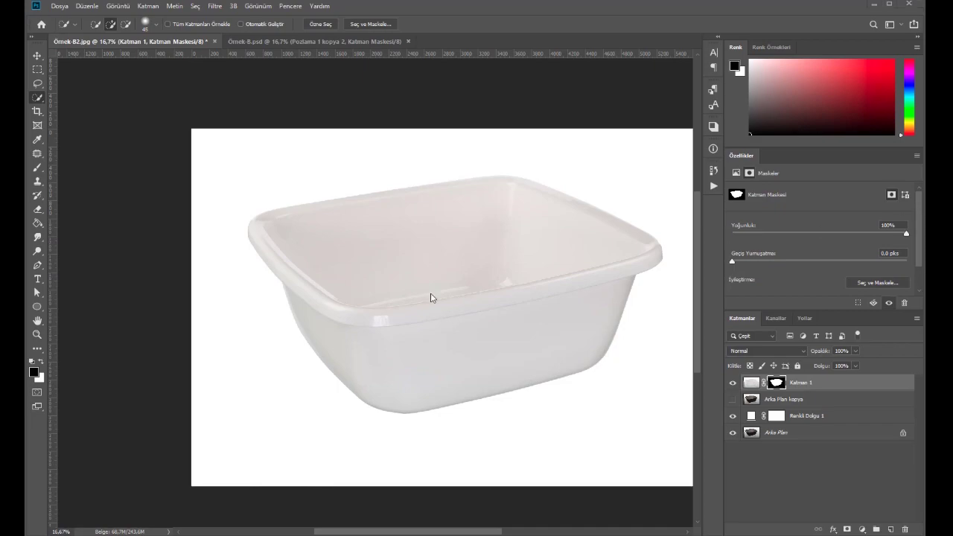
left_click(286, 43)
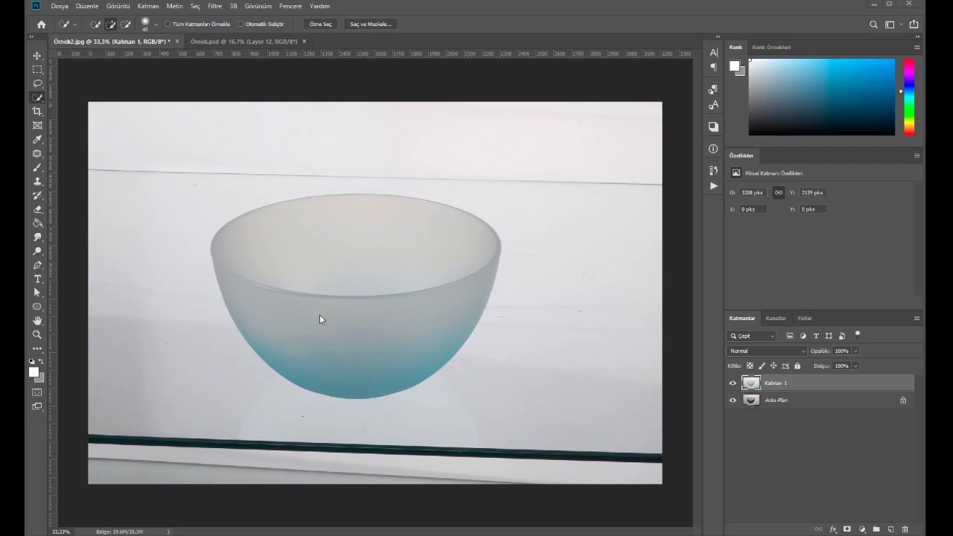
- Compare the light and dark bowl exposures in Örnek2.jpg by alternately hiding and showing Katman 1
left_click(734, 385)
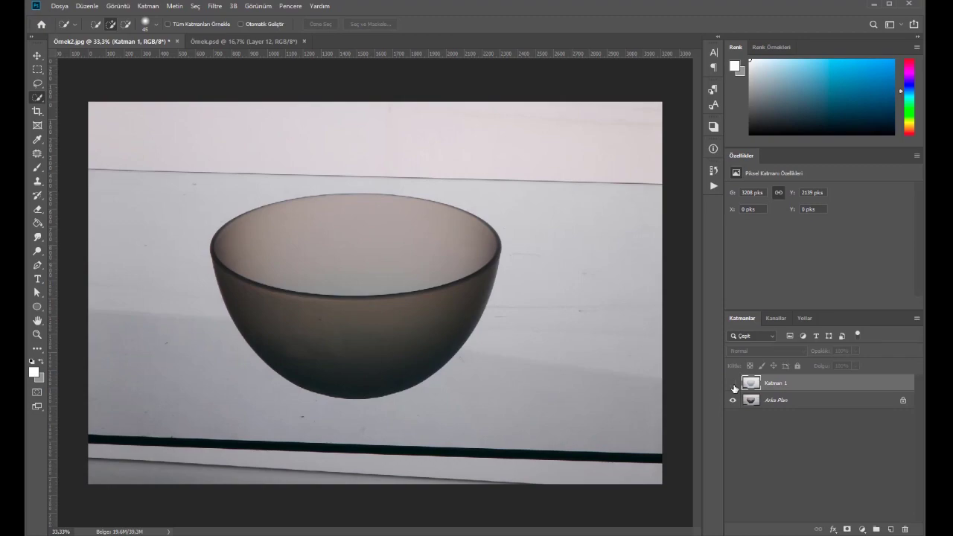
left_click(733, 385)
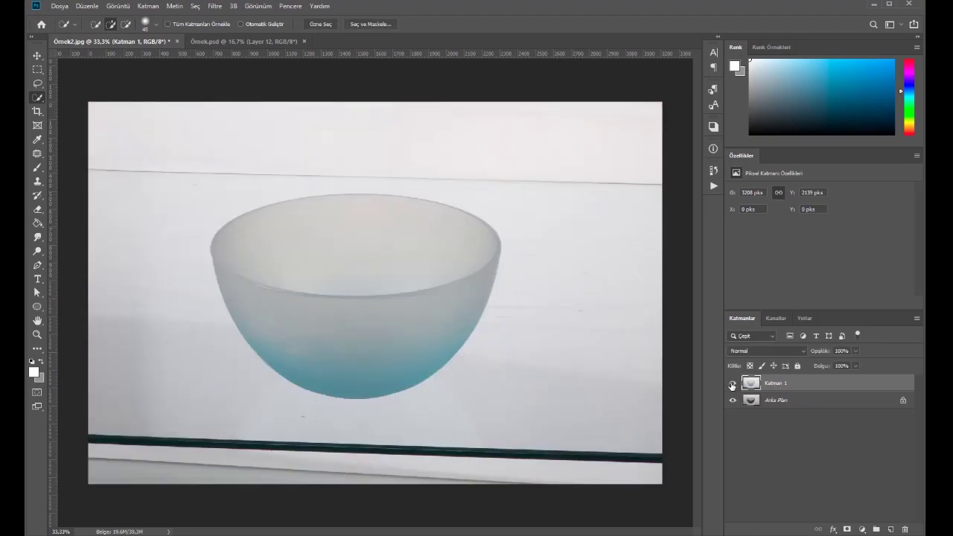
left_click(733, 386)
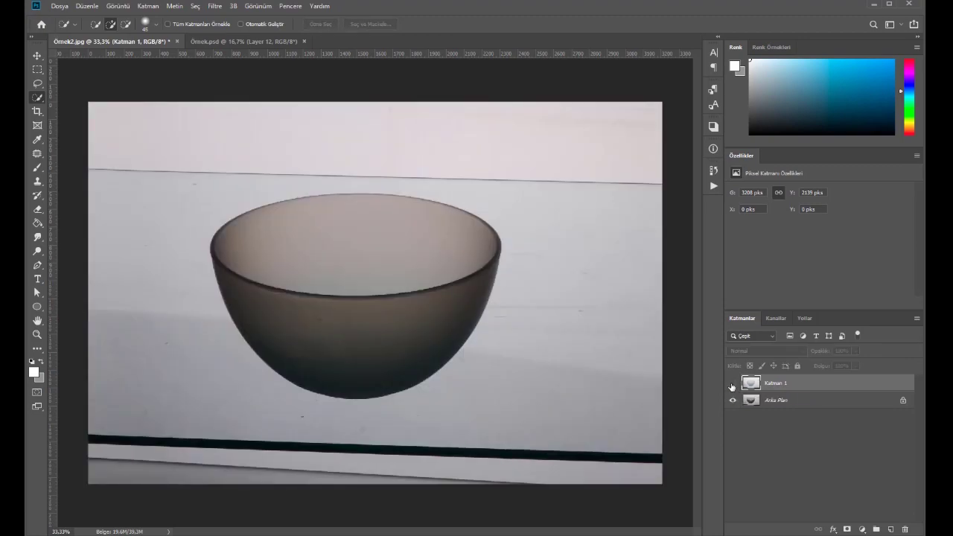
left_click(733, 385)
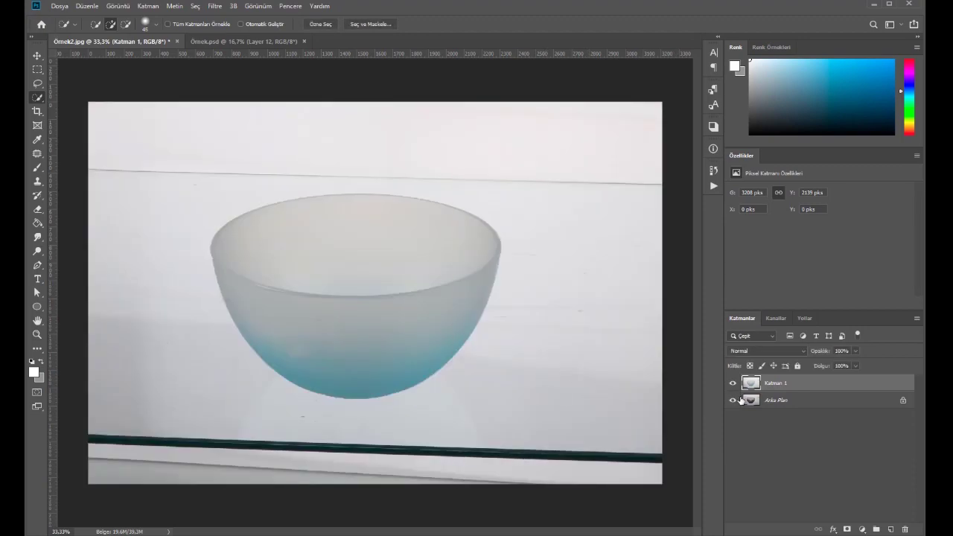
left_click(733, 385)
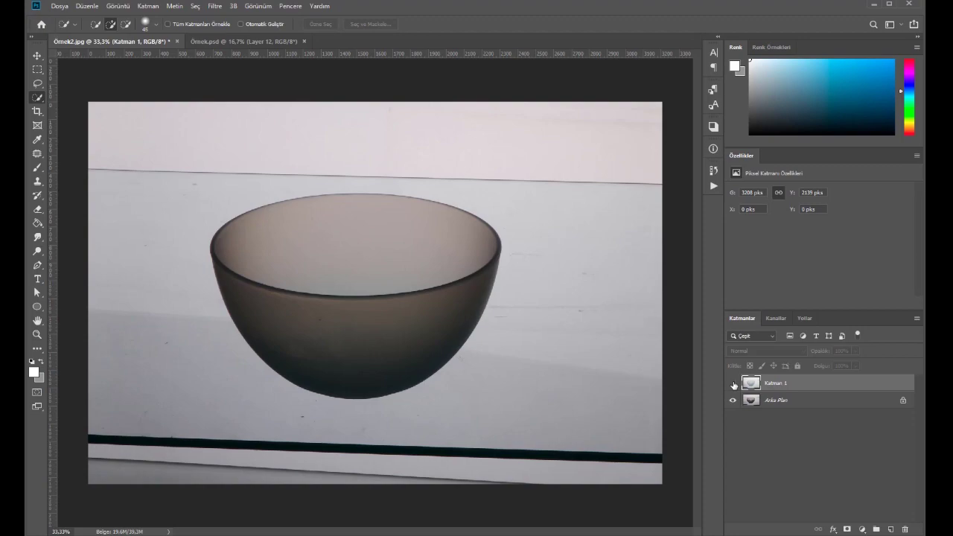
left_click(733, 385)
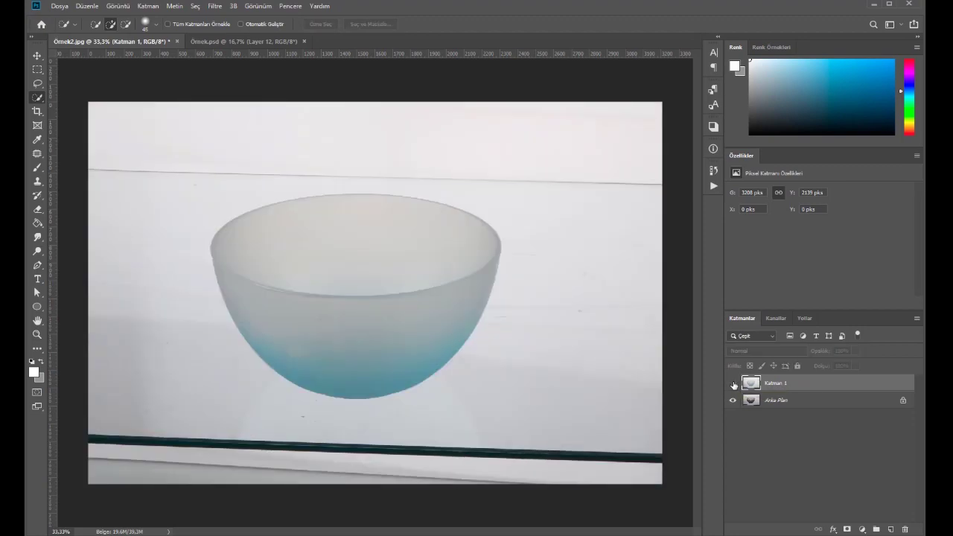
left_click(734, 386)
left_click(733, 385)
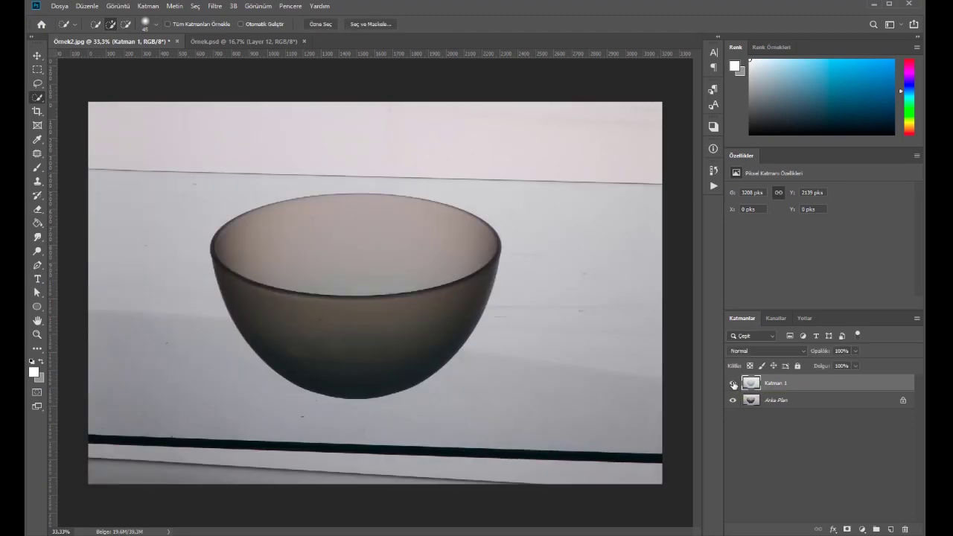
- Hide Katman 1 and duplicate the Arka Plan layer
left_click(734, 385)
left_click(756, 406)
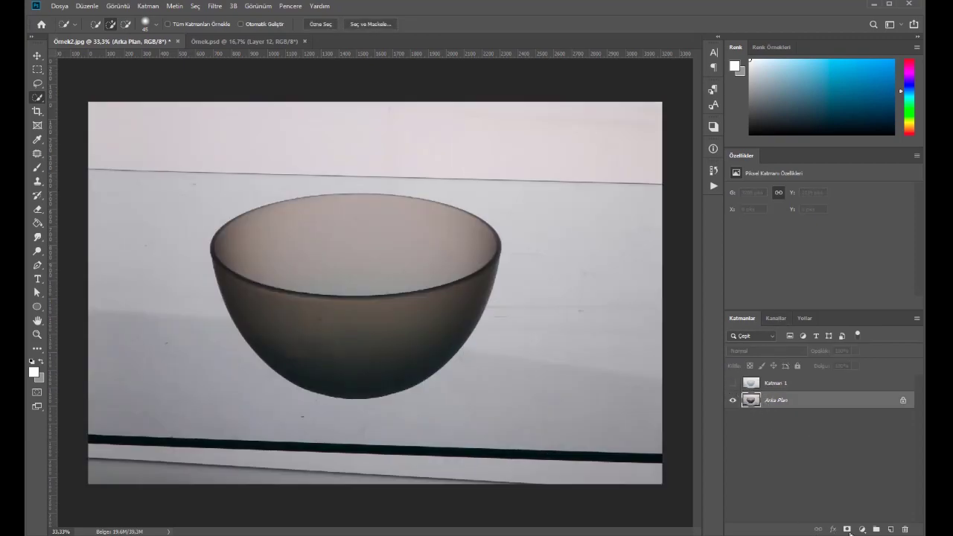
left_click_drag(781, 405, 892, 529)
- Add a white (ffffff) solid color fill layer between the original Arka Plan layer and its copy
left_click(782, 417)
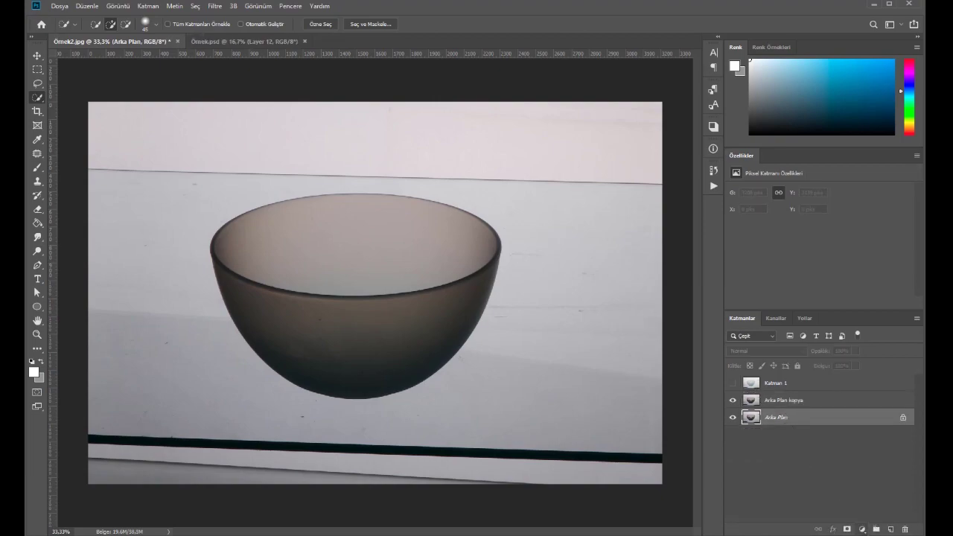
left_click(862, 530)
left_click(882, 344)
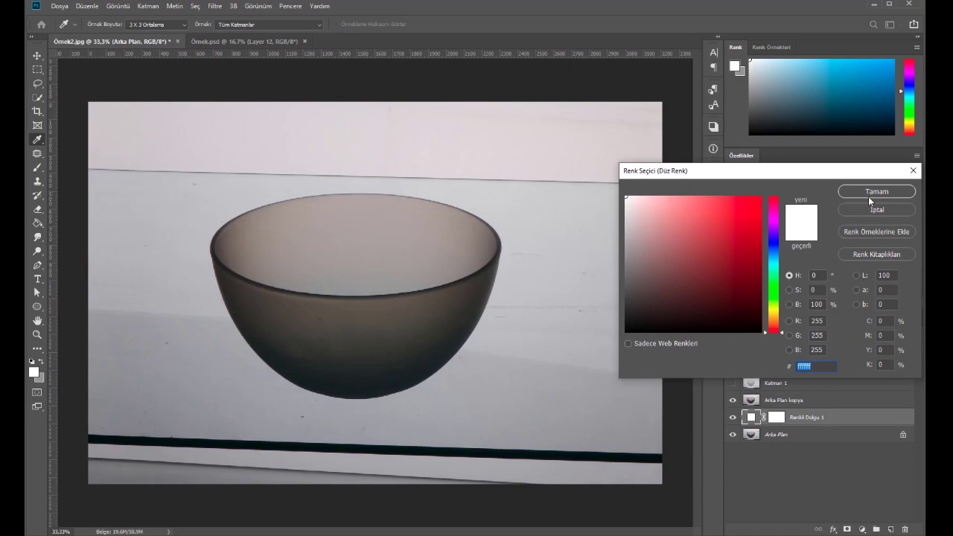
left_click(868, 192)
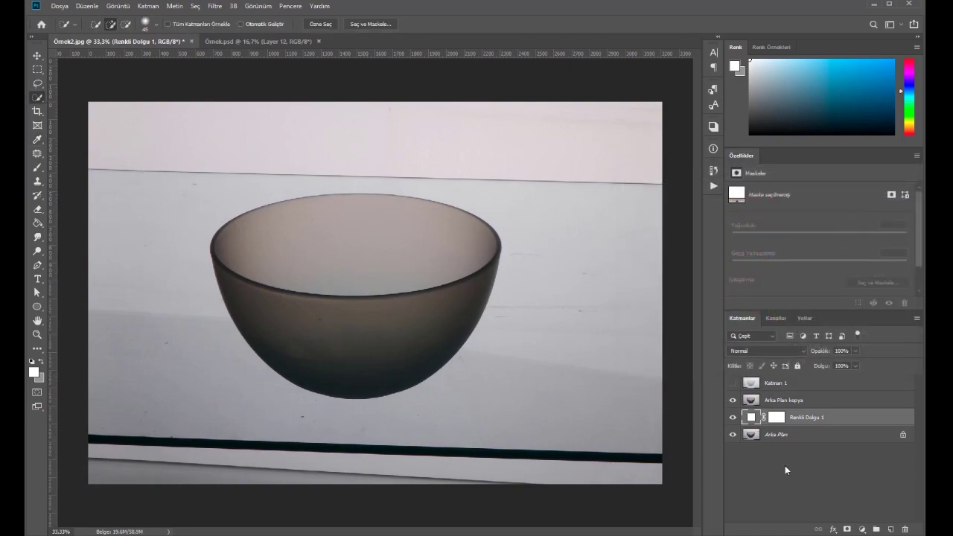
- Compare the red, green and blue channels of the bowl's Arka Plan kopya layer and duplicate the blue (Mavi) channel
left_click(767, 403)
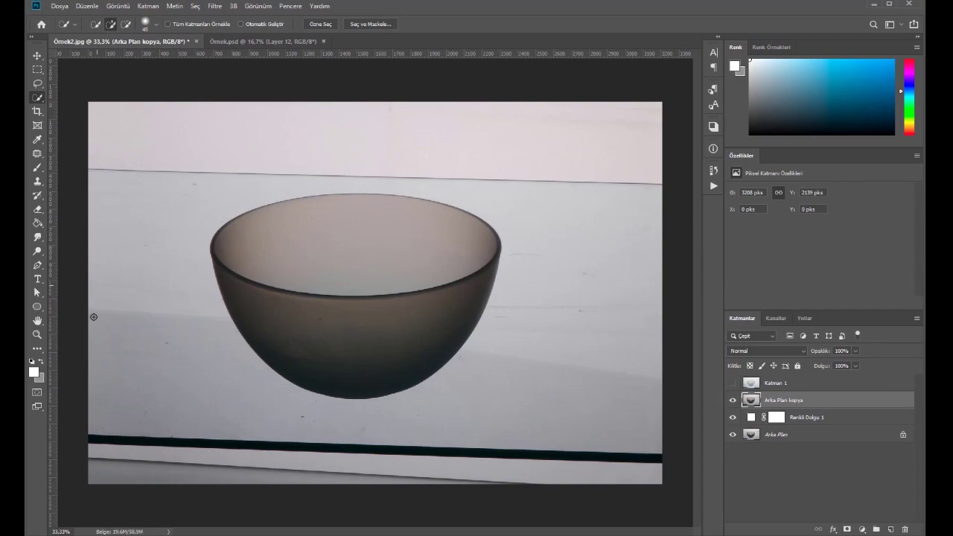
left_click(775, 319)
left_click(771, 365)
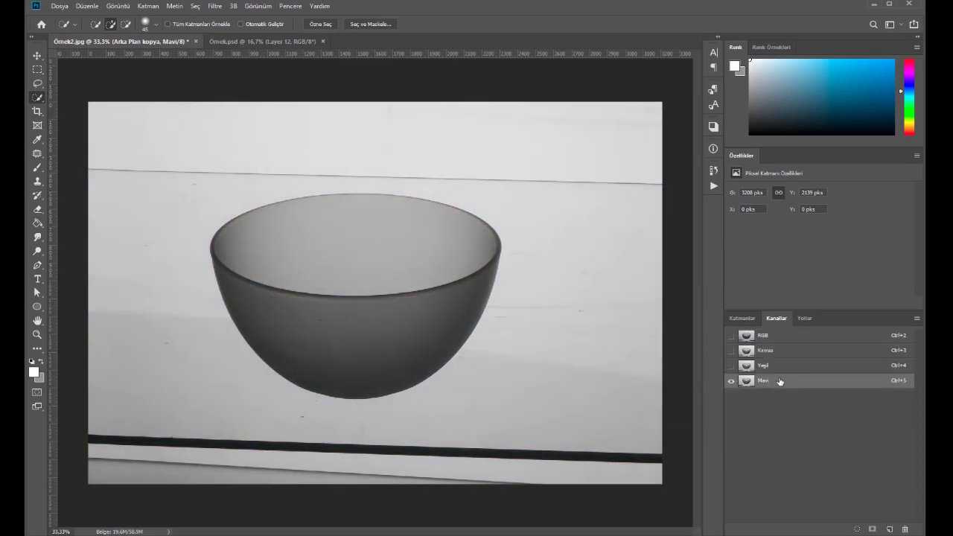
left_click(776, 351)
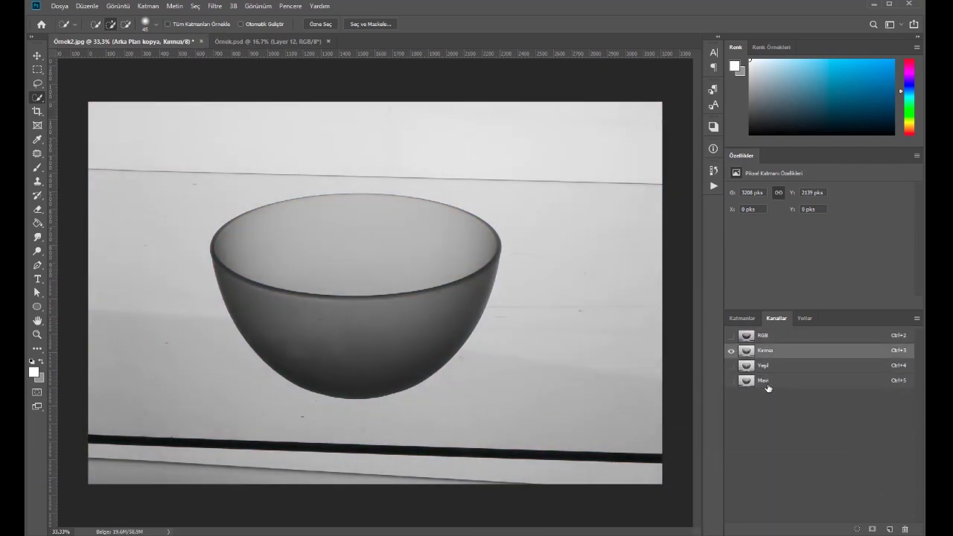
left_click(769, 382)
left_click(775, 366)
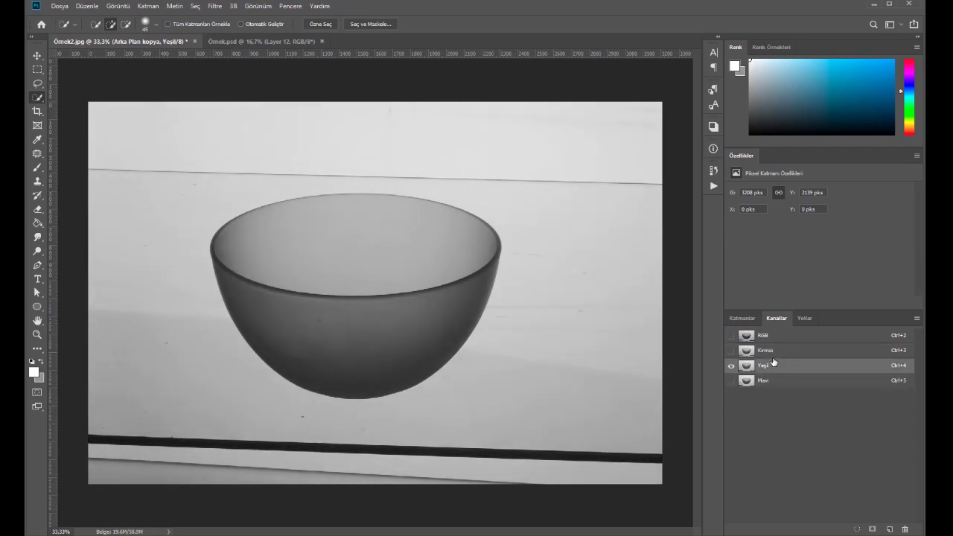
left_click(766, 382)
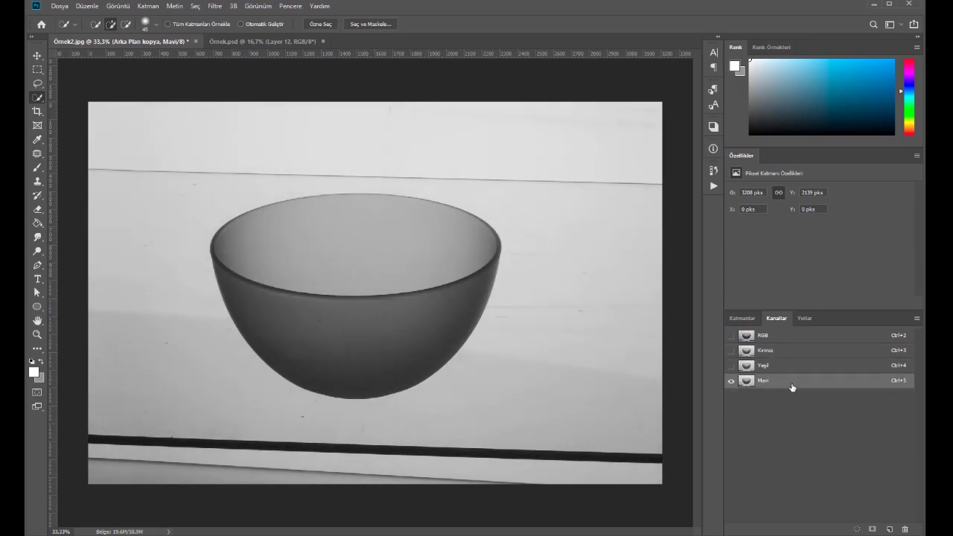
left_click_drag(793, 388, 890, 528)
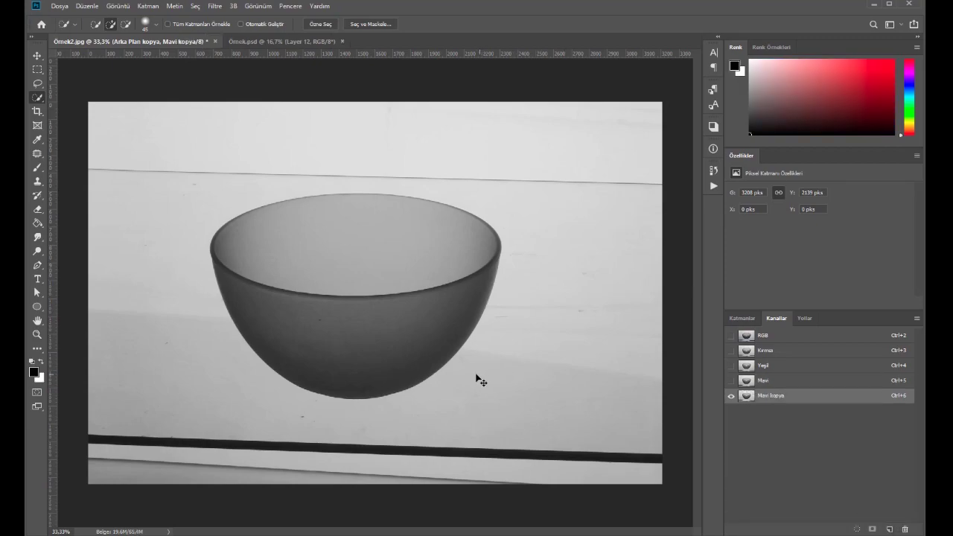
- Darken the bowl in the duplicated blue channel with Levels, using input black 135 and input white 224
key("ctrl+l")
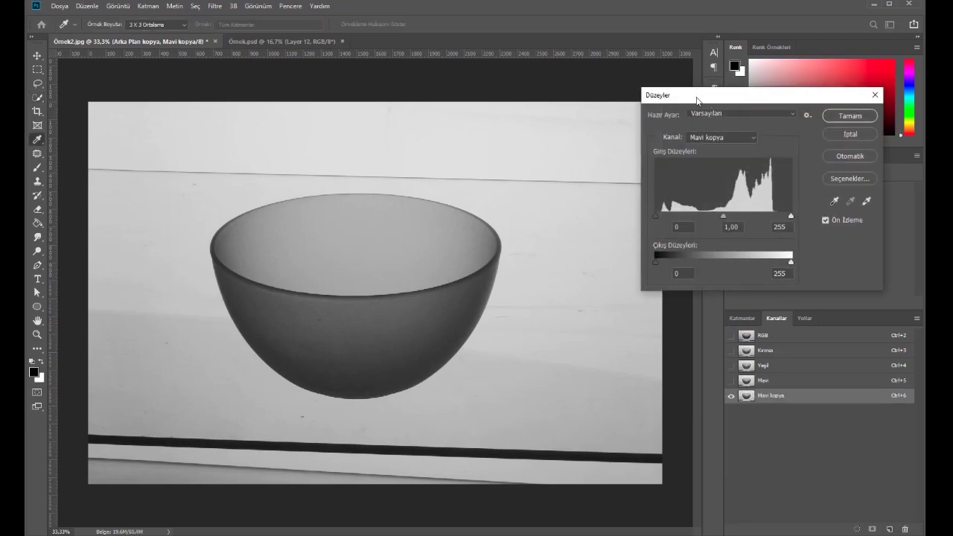
left_click_drag(697, 100, 712, 119)
left_click_drag(671, 237, 737, 236)
left_click_drag(807, 237, 743, 236)
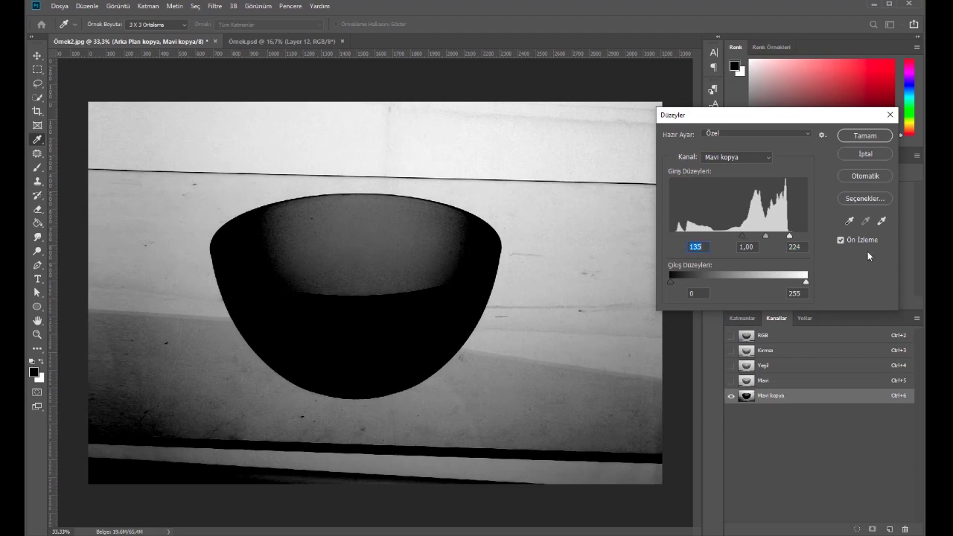
left_click(860, 138)
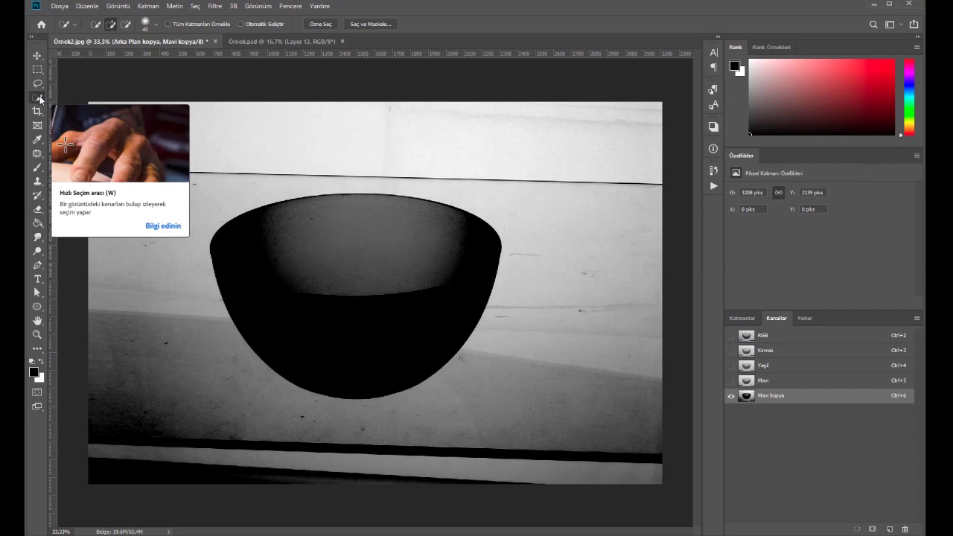
- Select the whole bowl in the duplicated blue channel with the Quick Selection tool and return to the composite RGB layers
left_click_drag(285, 317, 330, 343)
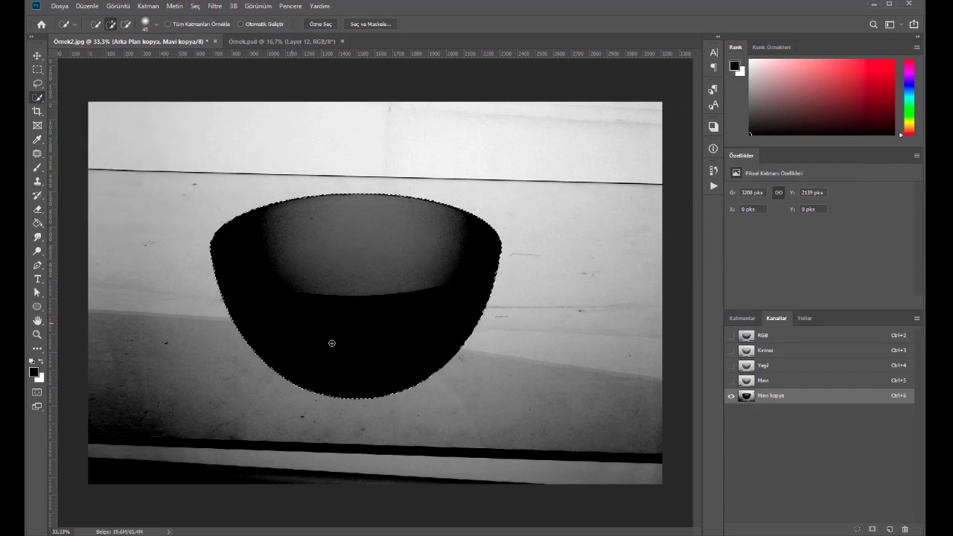
left_click(780, 339)
left_click(742, 318)
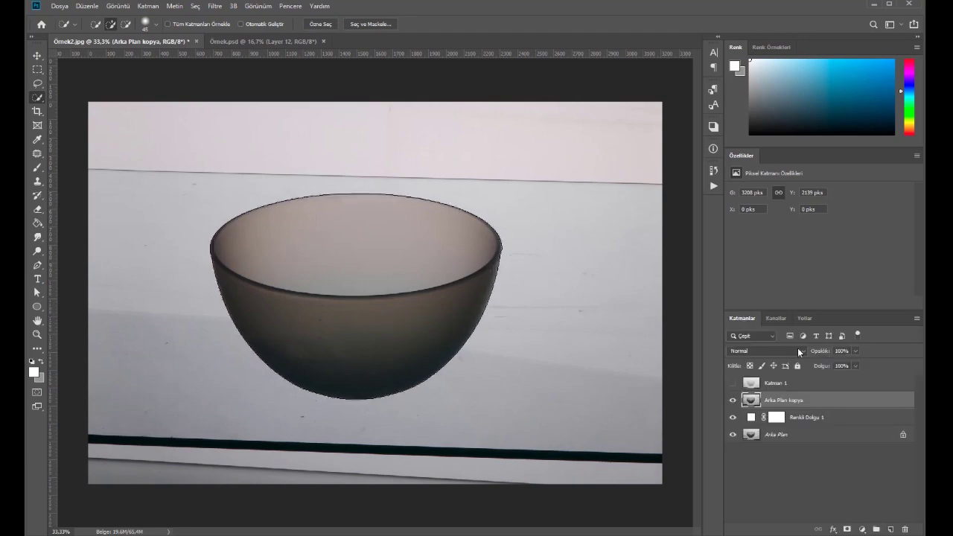
- Hide Arka Plan kopya, show Katman 1 and mask Katman 1 with the bowl selection
left_click(780, 384)
left_click(733, 400)
left_click(733, 383)
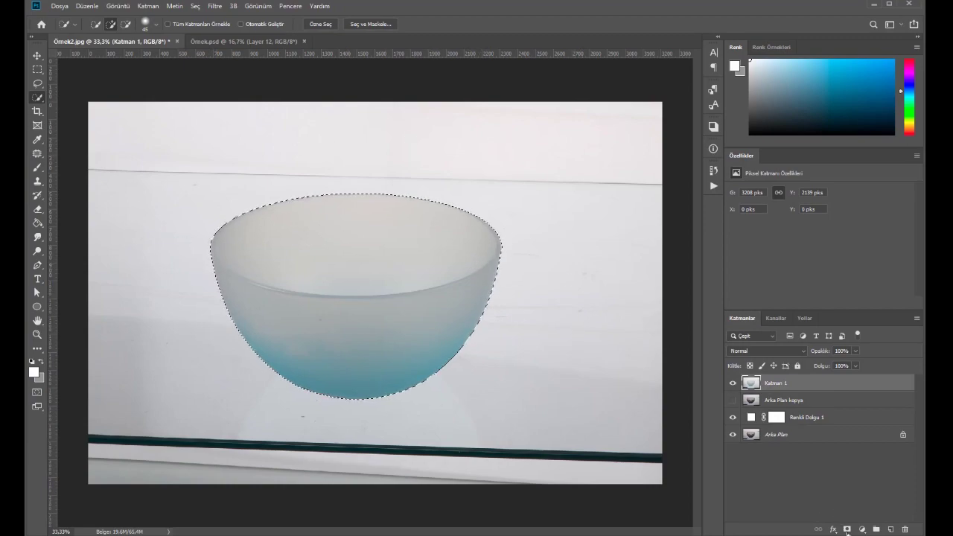
left_click(847, 530)
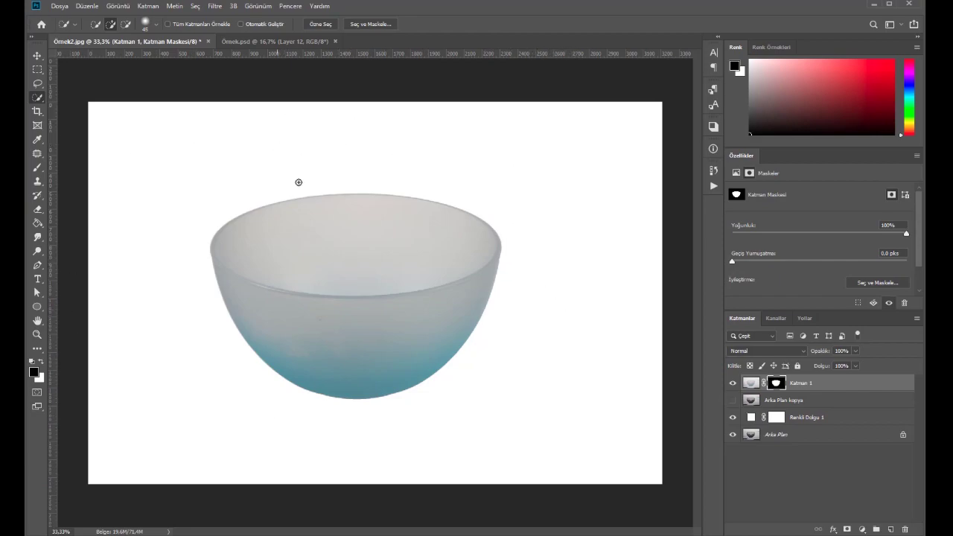
- Switch to Örnek.psd and examine the finished bowl with its shadow up close
left_click(273, 41)
left_click(380, 312, "ctrl")
left_click(385, 281, "ctrl")
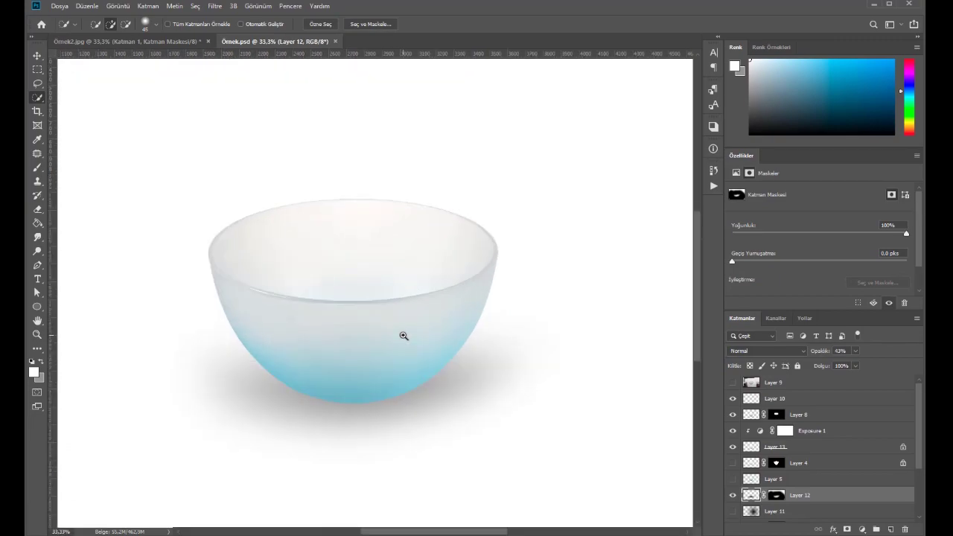
left_click_drag(385, 351, 402, 358)
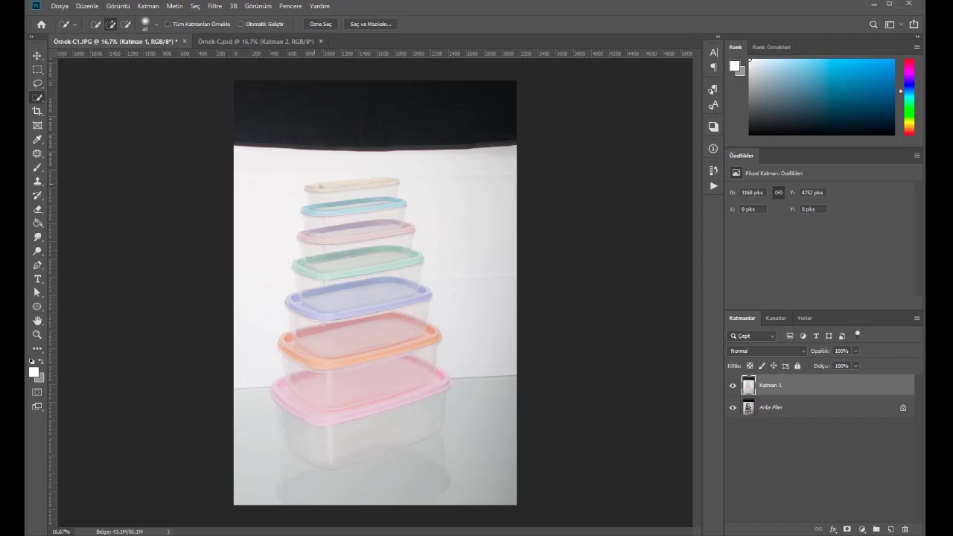
- Try to select the stacked containers on Katman 1 of Örnek-C1.JPG with the Quick Selection tool, and clear the selection
mouse_move(335, 225)
left_mouse_down()
mouse_move(300, 277)
mouse_move(301, 396)
mouse_move(321, 396)
left_mouse_up()
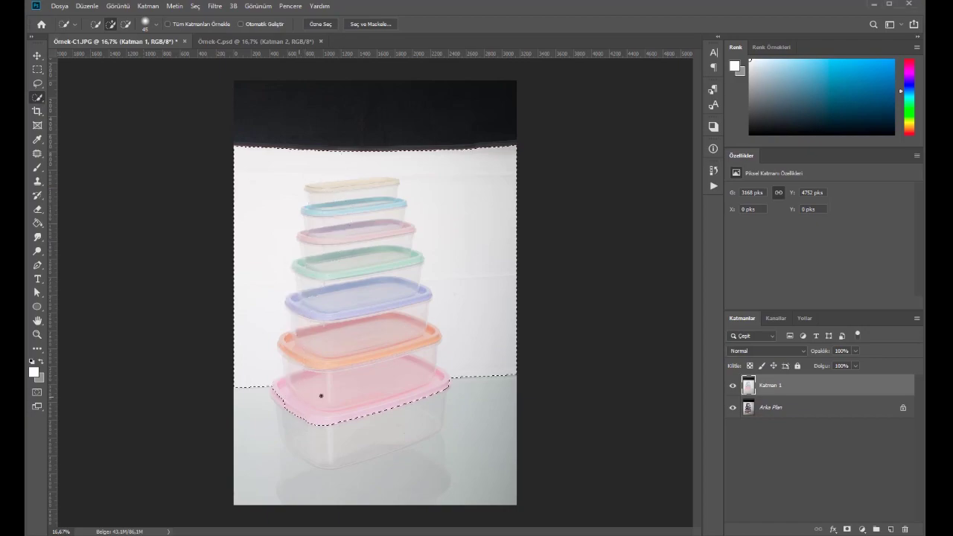
key("ctrl+d")
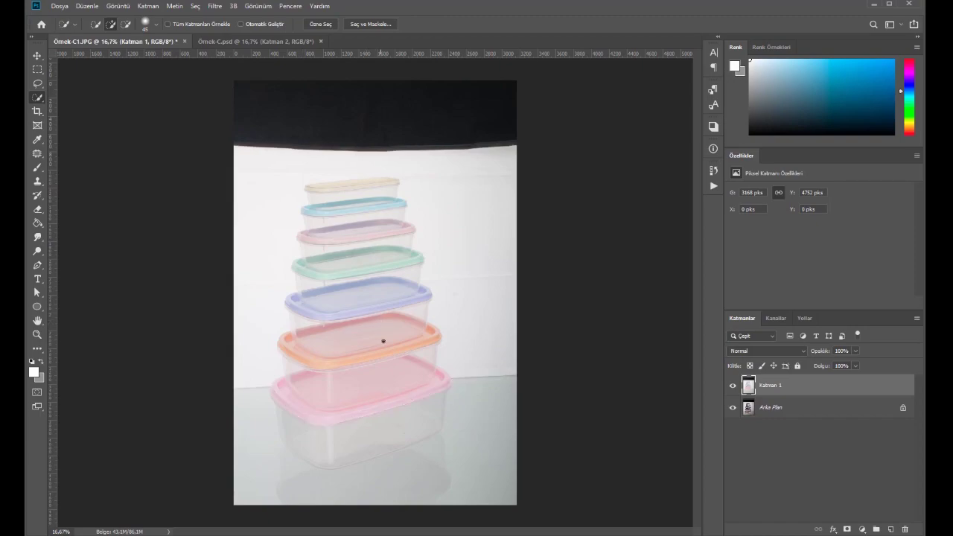
key("ctrl+plus")
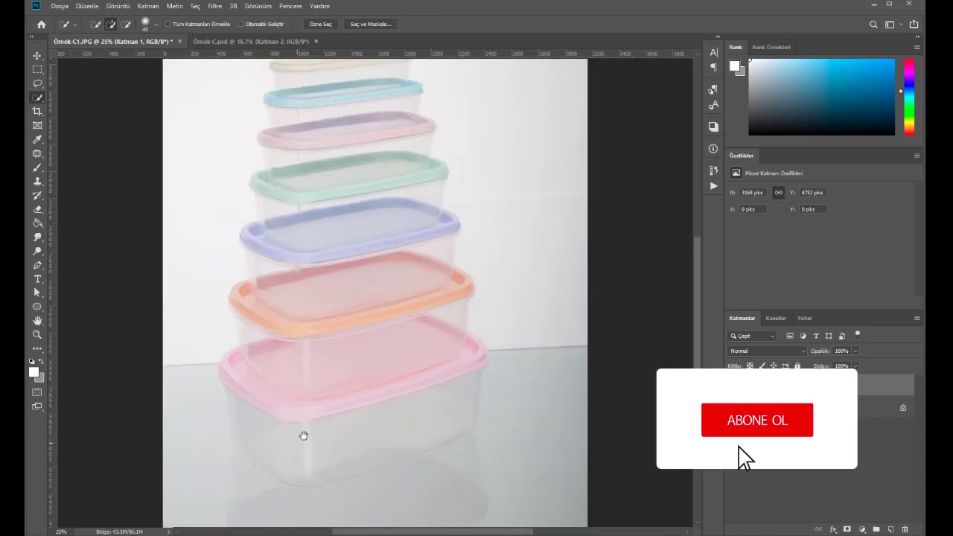
- Compare the bright exposure on Katman 1 with the darker exposure on Arka Plan
key("ctrl+minus")
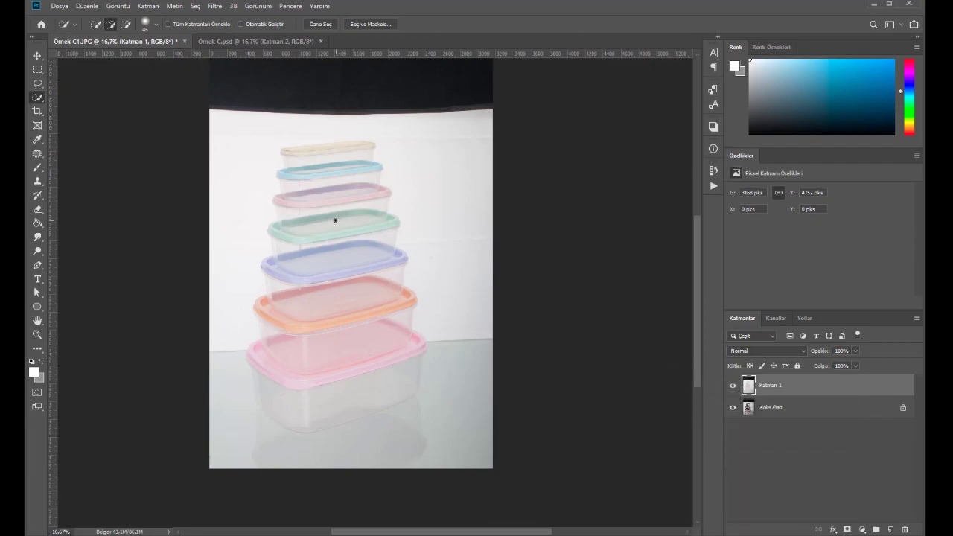
left_click(255, 356, "ctrl")
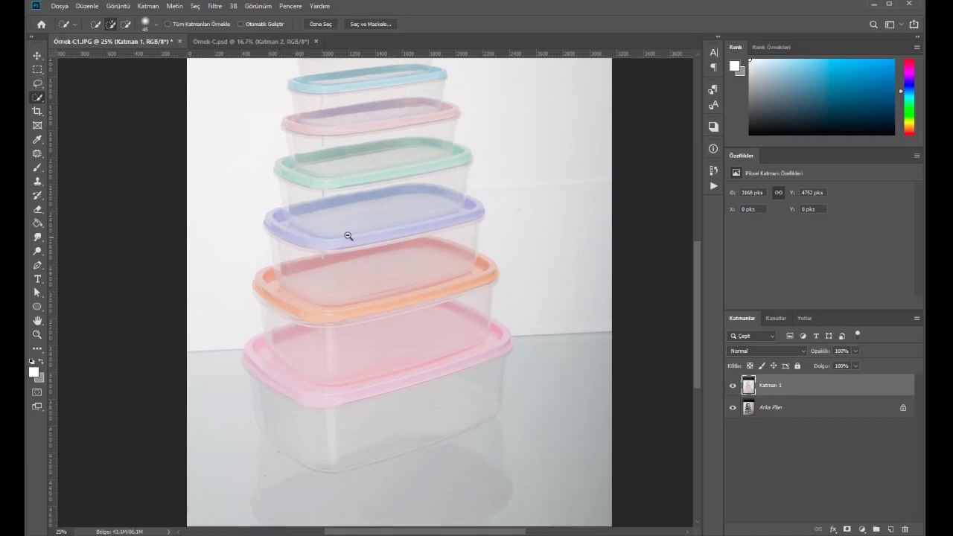
key("ctrl+minus")
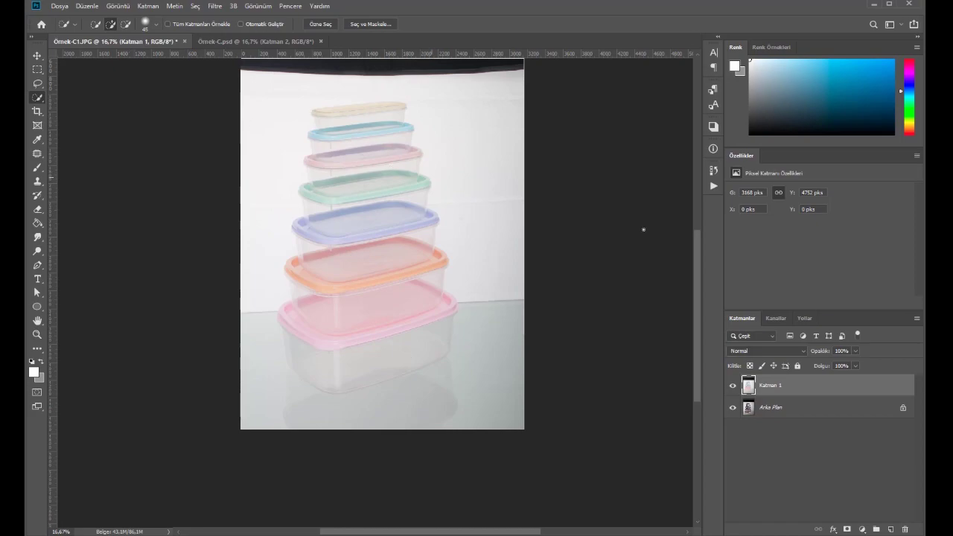
left_click(733, 386)
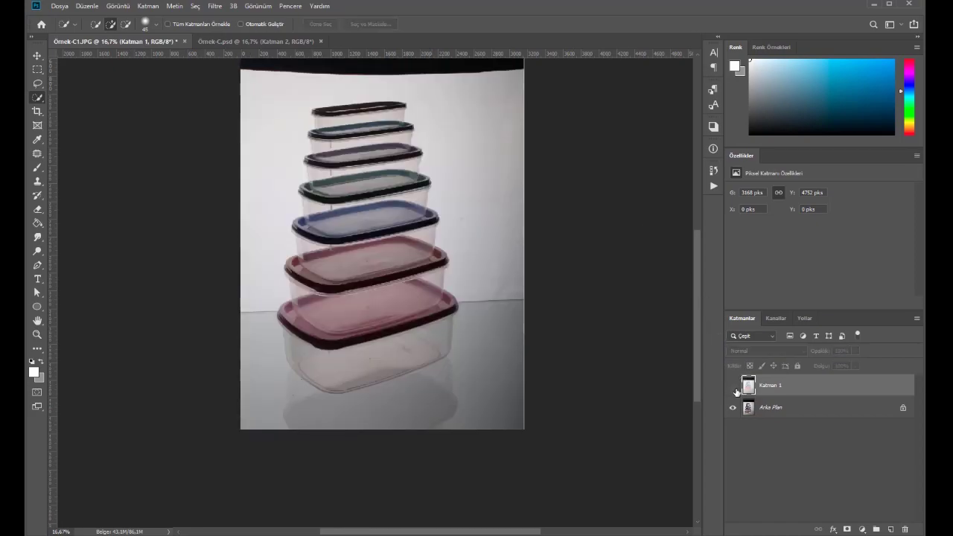
left_click(733, 386)
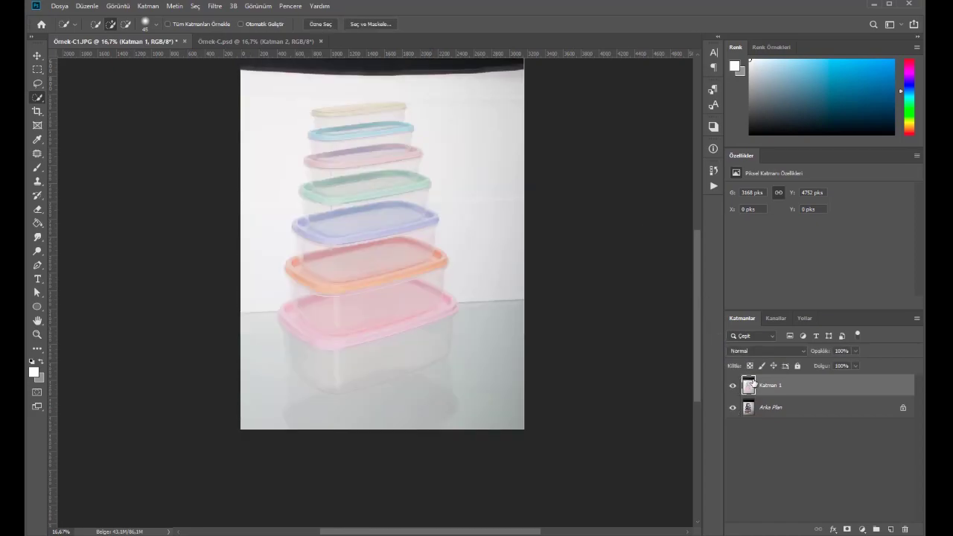
left_click(733, 386)
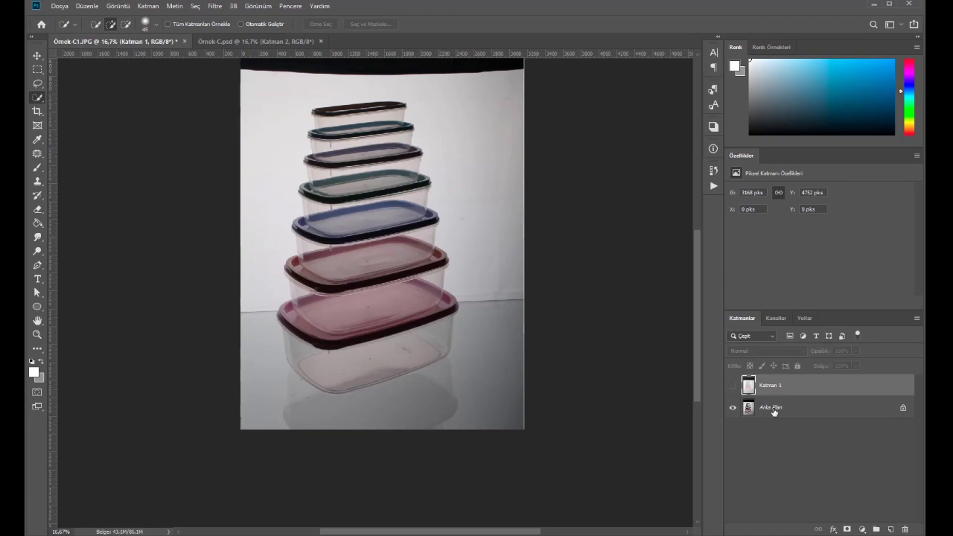
left_click(733, 386)
left_click(733, 386)
left_click(749, 386)
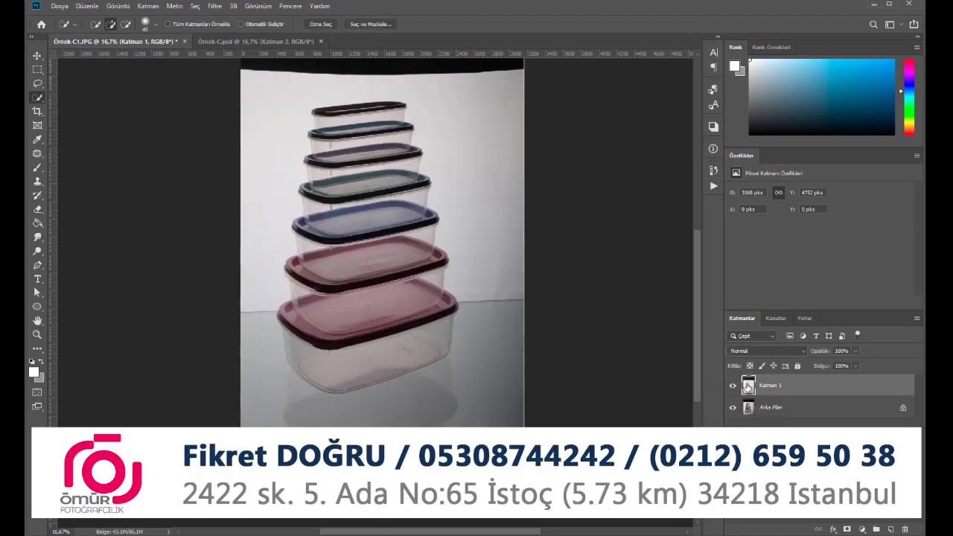
- Hide Katman 1 and duplicate the Yeşil channel of Arka Plan after comparing it with the other colour channels
left_click(733, 386)
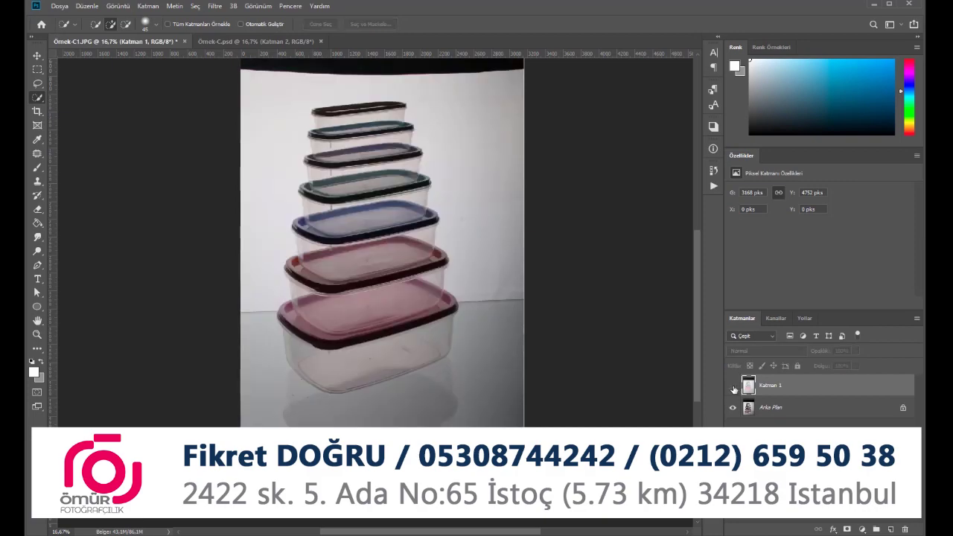
left_click(768, 413)
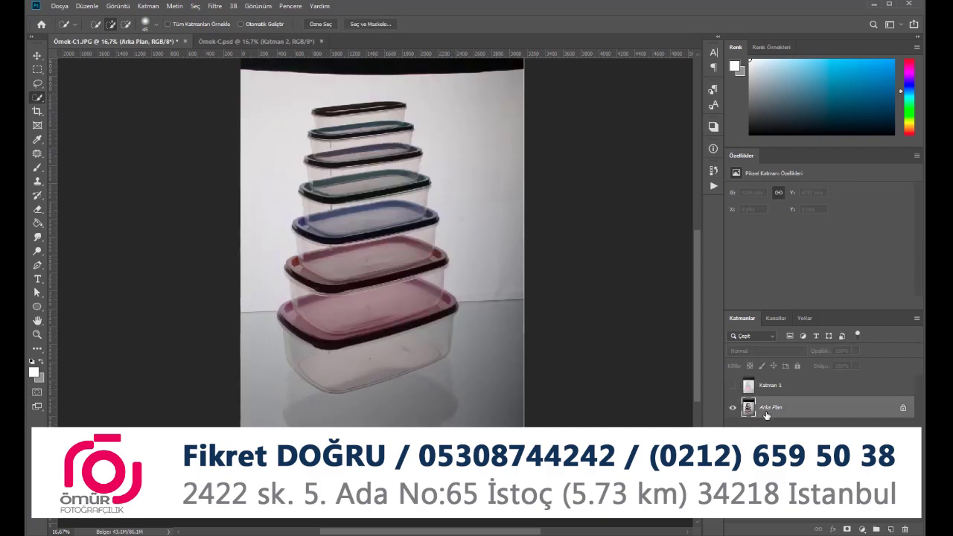
left_click(776, 318)
left_click(758, 400)
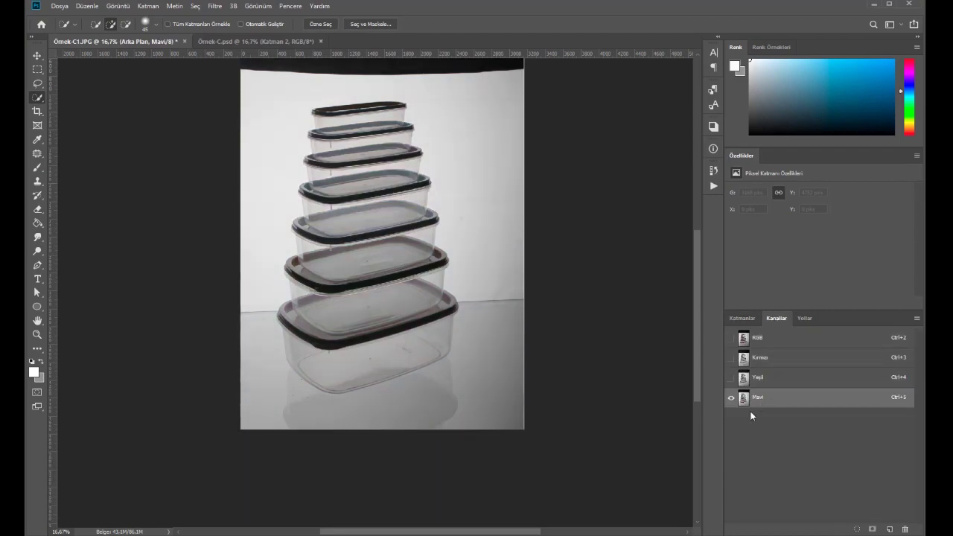
left_click(766, 380)
left_click(759, 361)
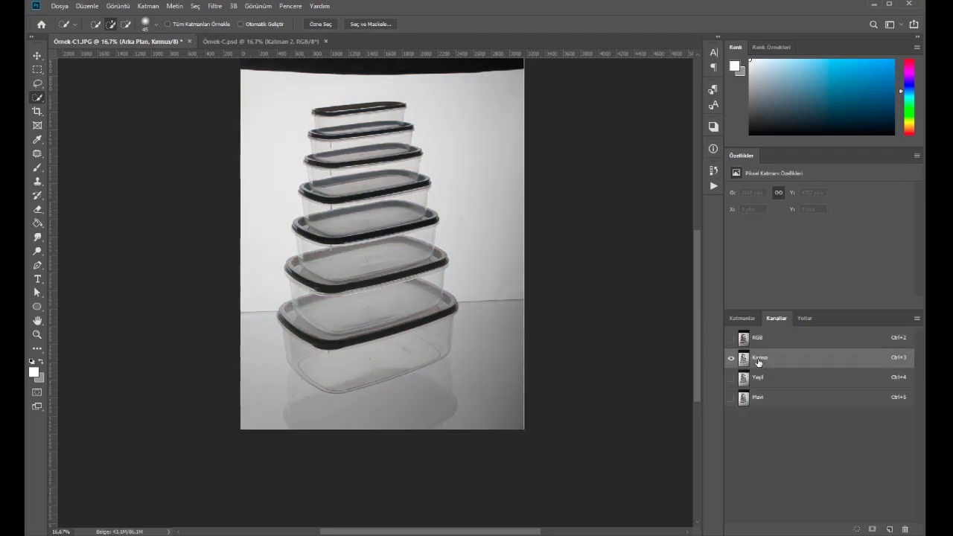
left_click(765, 380)
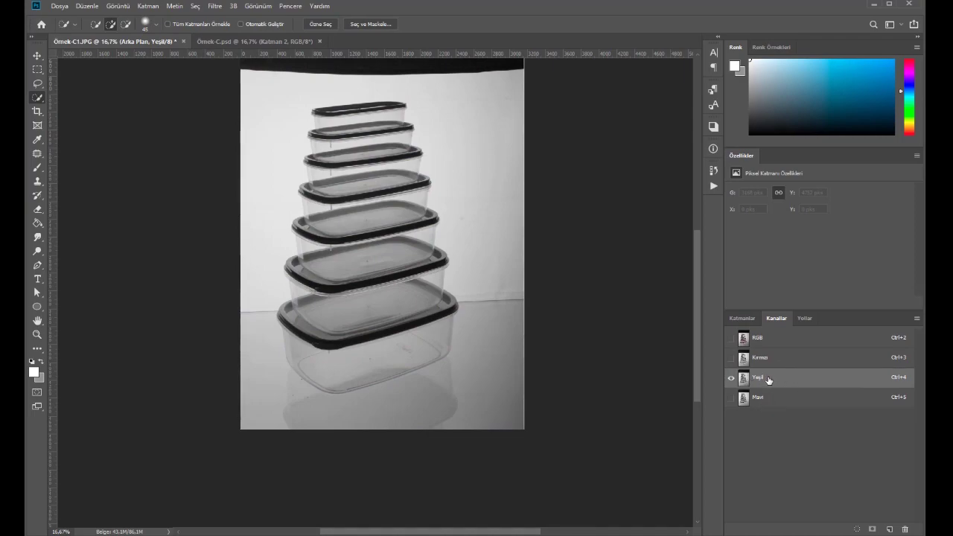
left_click_drag(773, 379, 860, 451)
left_click_drag(892, 518, 891, 528)
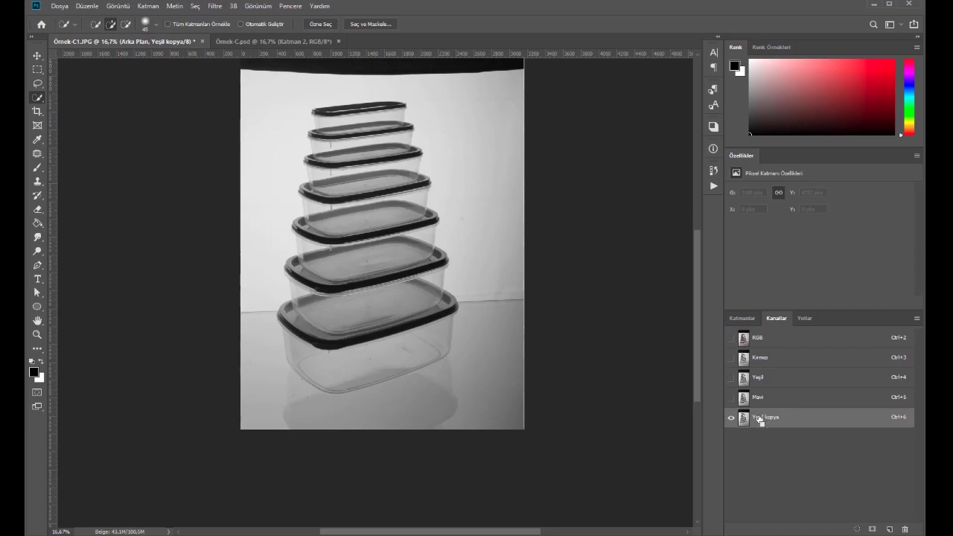
- Raise the contrast of the Yeşil kopya channel with Levels, setting the black input to 122 and lowering the white input
key("ctrl+l")
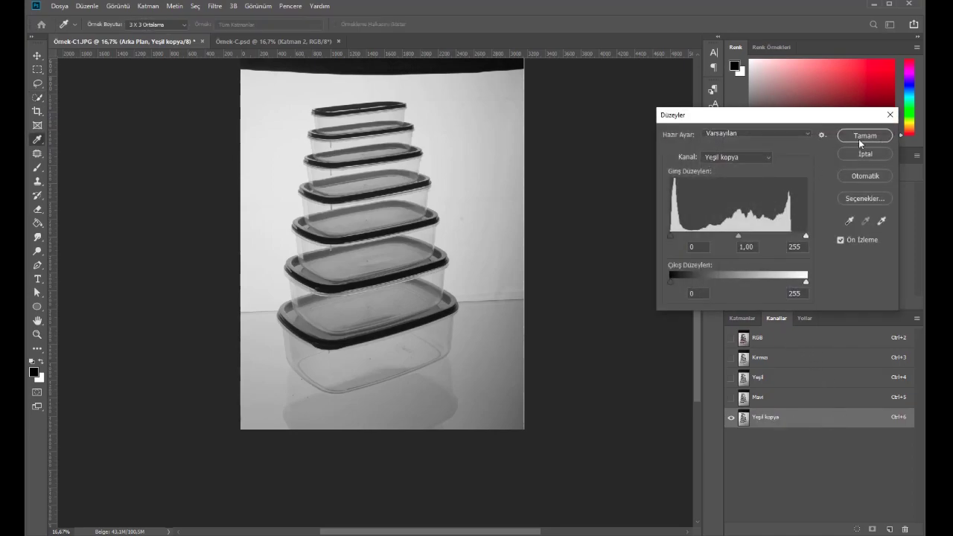
left_click_drag(670, 236, 730, 237)
left_click_drag(807, 239, 791, 237)
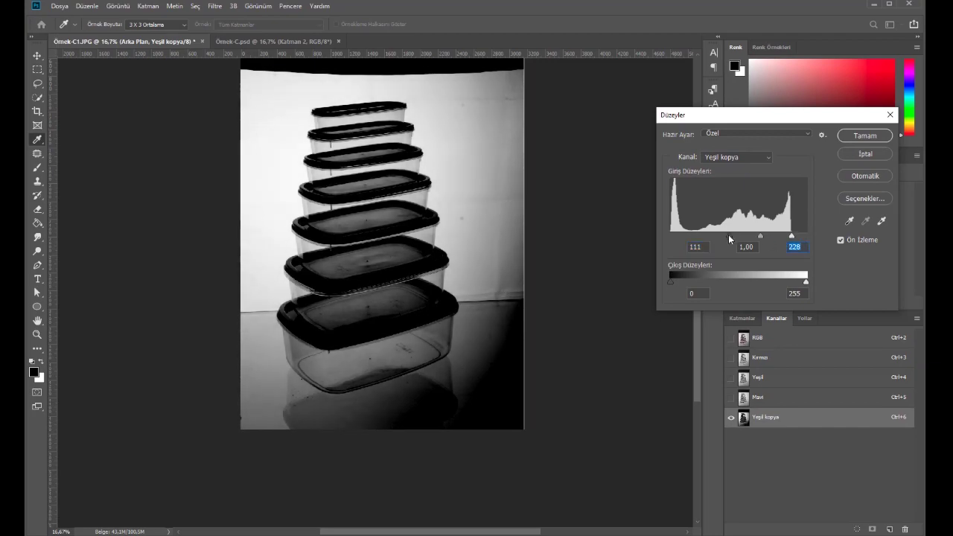
mouse_move(729, 237)
left_mouse_down()
mouse_move(745, 242)
mouse_move(734, 242)
left_mouse_up()
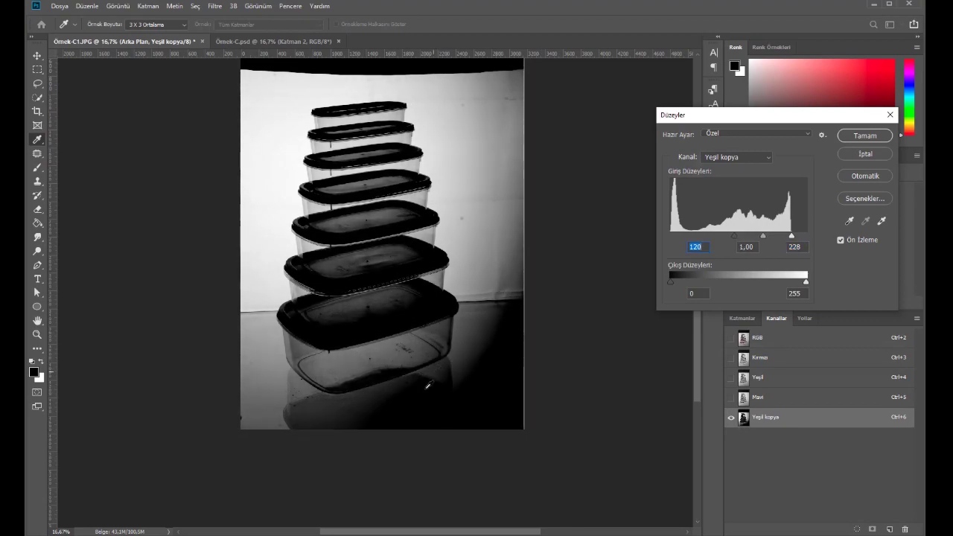
left_click_drag(737, 240, 737, 240)
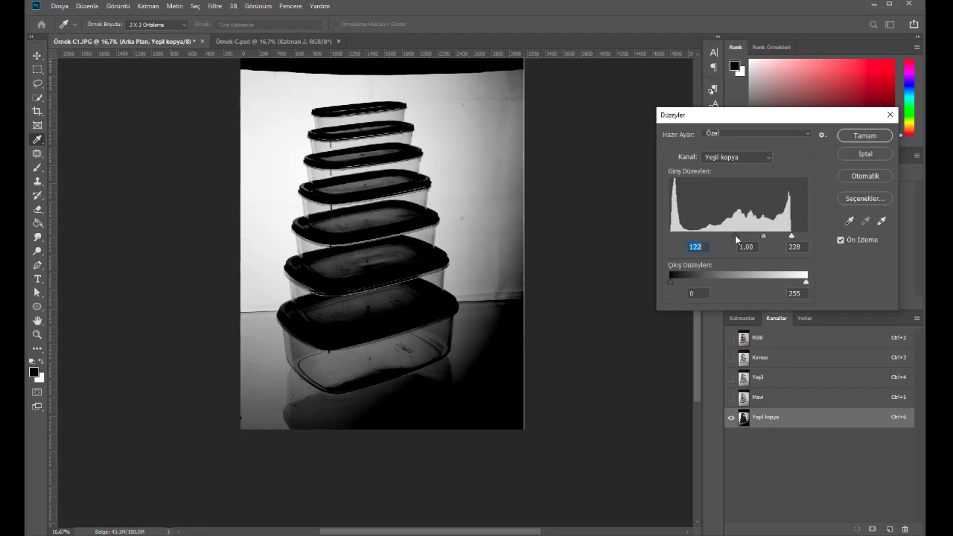
left_click_drag(795, 240, 783, 238)
left_click(862, 137)
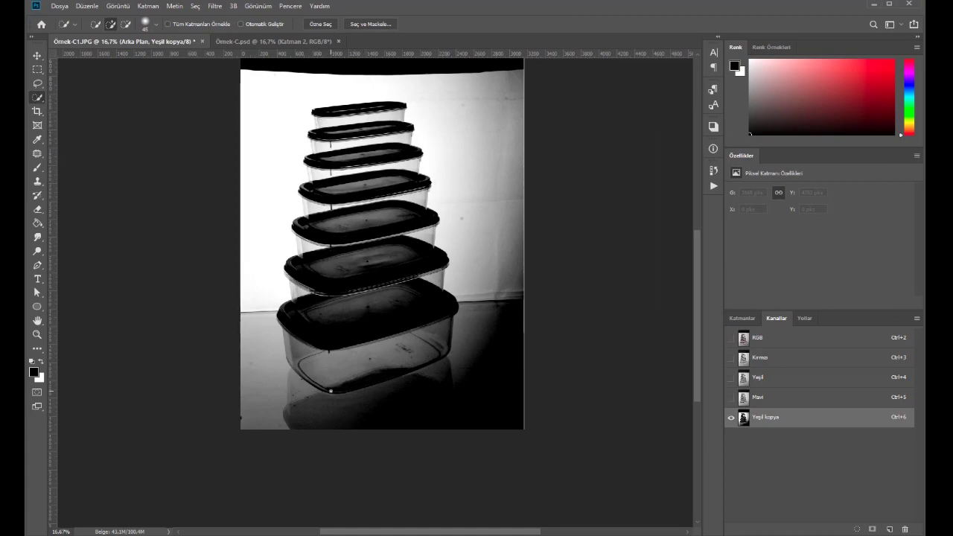
mouse_move(341, 382)
left_mouse_down()
mouse_move(407, 337)
mouse_move(447, 328)
mouse_move(429, 303)
mouse_move(301, 294)
left_mouse_up()
left_click(424, 222)
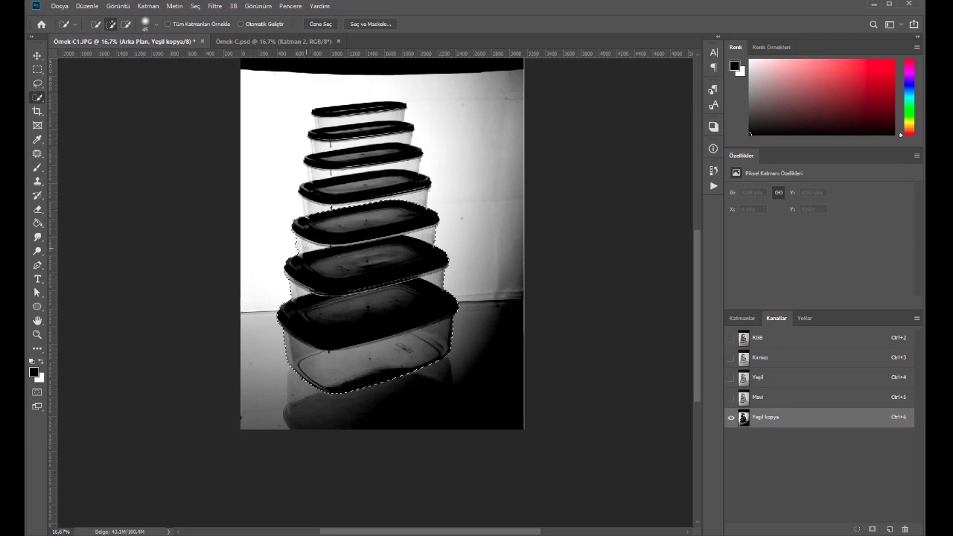
key("ctrl+d")
- Select the whole stack of containers in the Yeşil kopya channel with the Quick Selection tool
mouse_move(439, 351)
left_mouse_down()
mouse_move(326, 371)
mouse_move(366, 306)
mouse_move(331, 264)
left_mouse_up()
left_click_drag(406, 243, 413, 216)
left_click(369, 193)
left_click(321, 123)
- Subtract the excess selection beneath the lid rims and check the selection edge down the whole stack
left_click(428, 157, "ctrl")
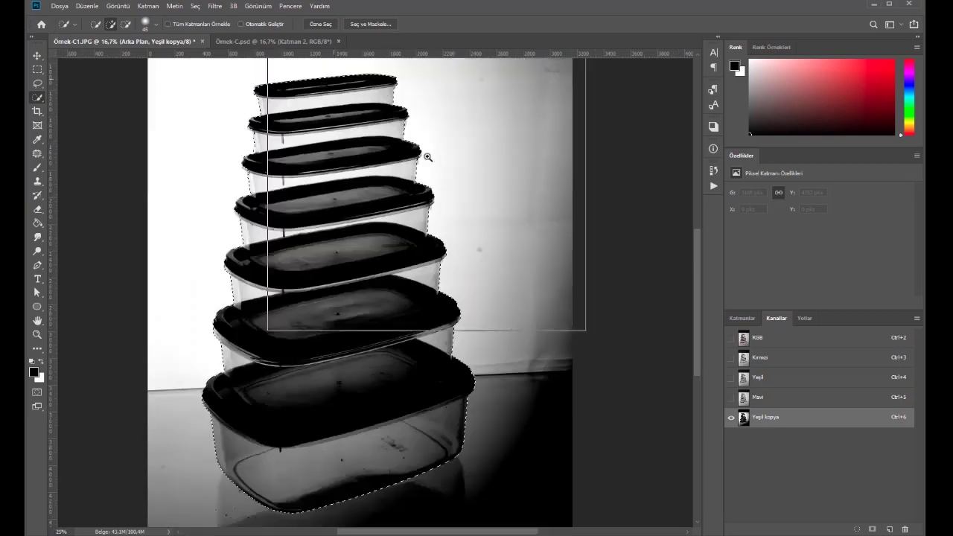
left_click(427, 157, "ctrl")
left_click(423, 158, "ctrl")
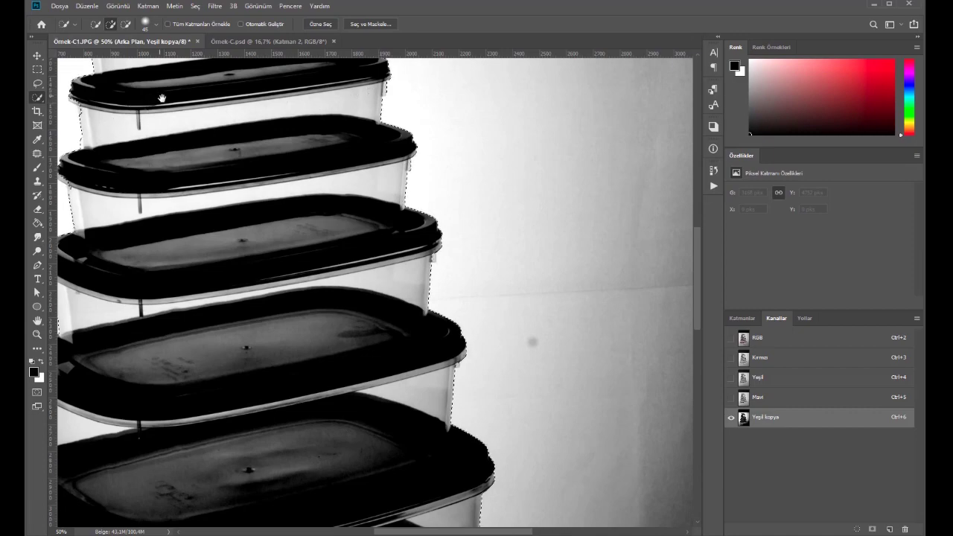
left_click_drag(162, 96, 289, 209)
left_click(269, 208)
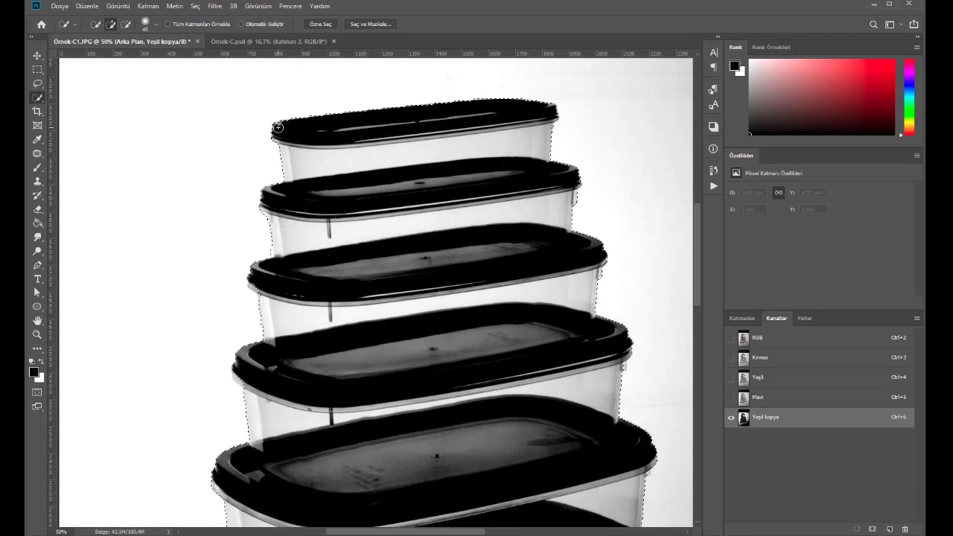
key("alt")
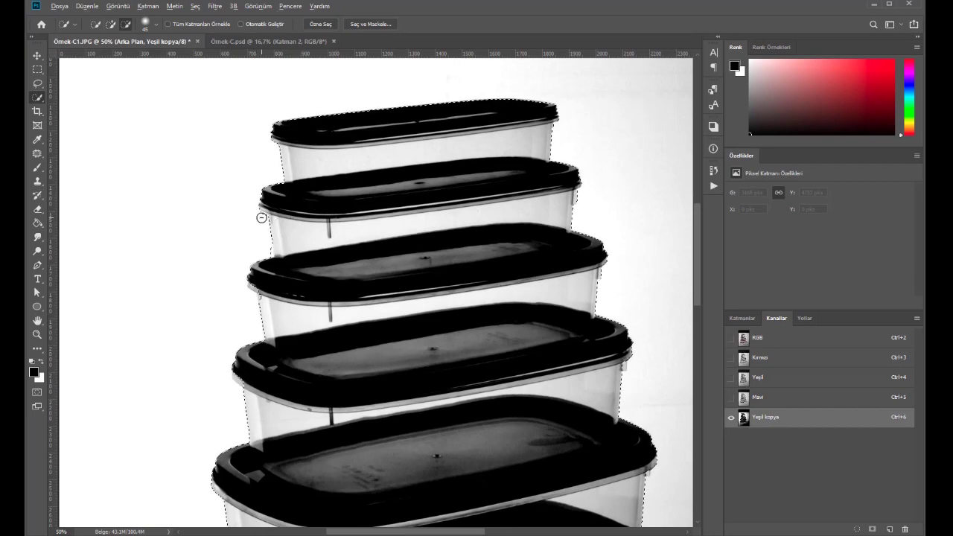
left_click_drag(436, 387, 451, 323)
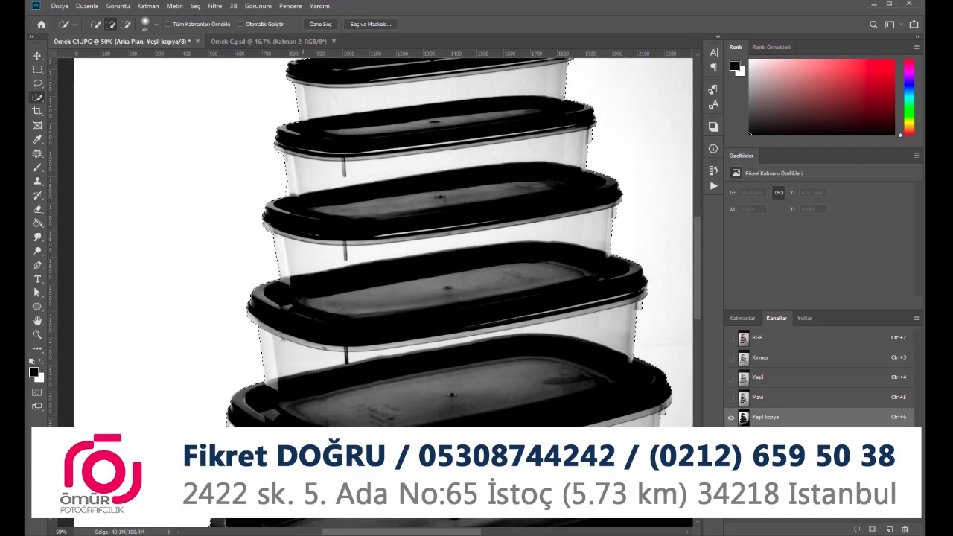
scroll(395, 261, "up", 4)
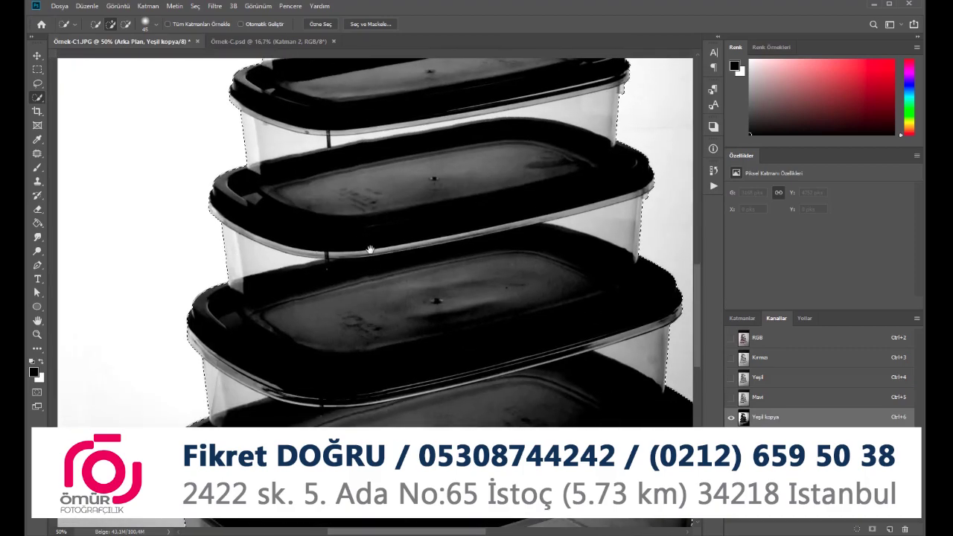
scroll(378, 283, "up", 3)
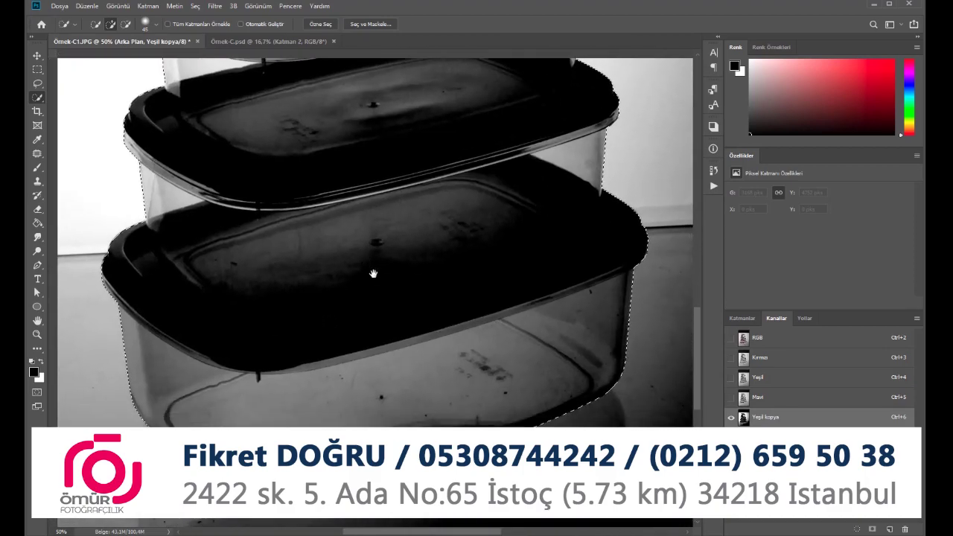
scroll(389, 350, "down", 3)
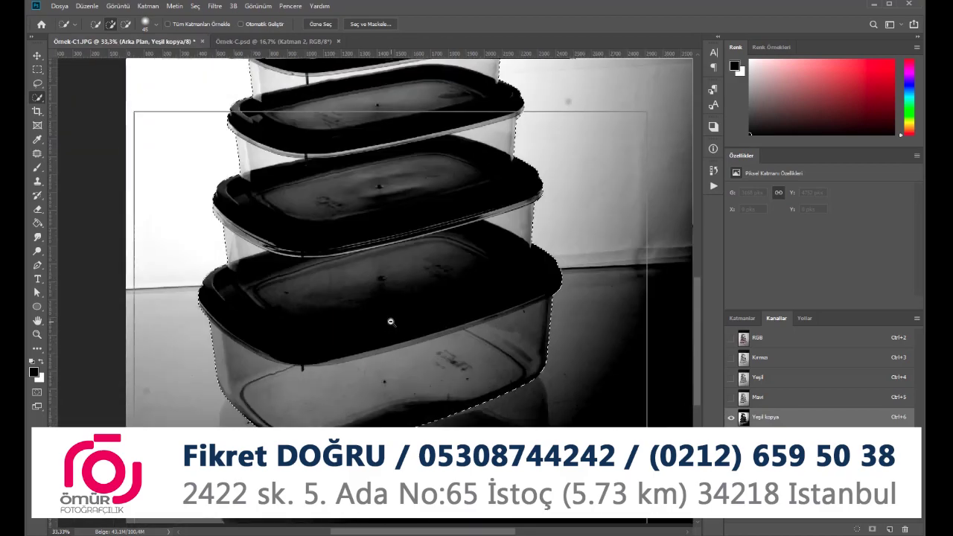
right_click(413, 283)
left_click(441, 283)
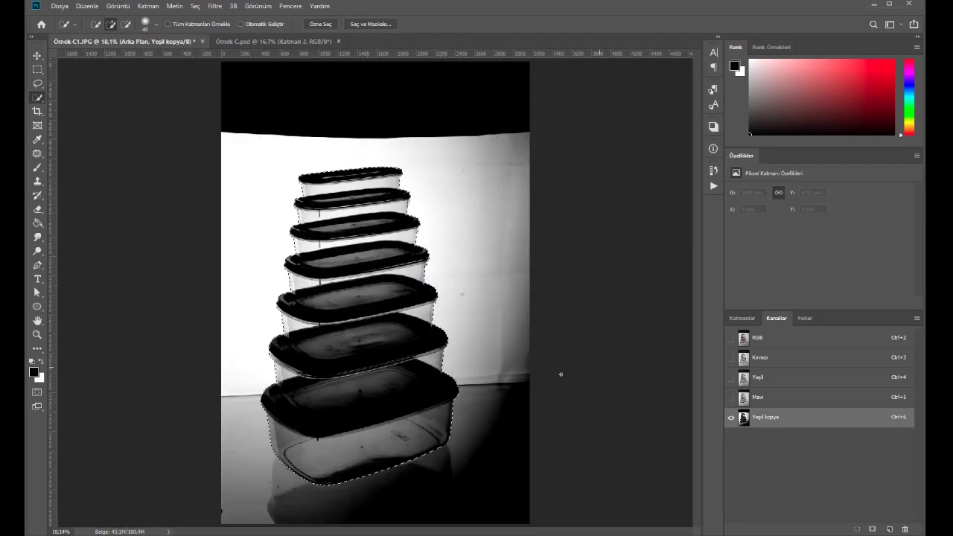
- Return to the composite RGB layers, show Katman 1 and mask it with the container selection
left_click(769, 343)
left_click(743, 318)
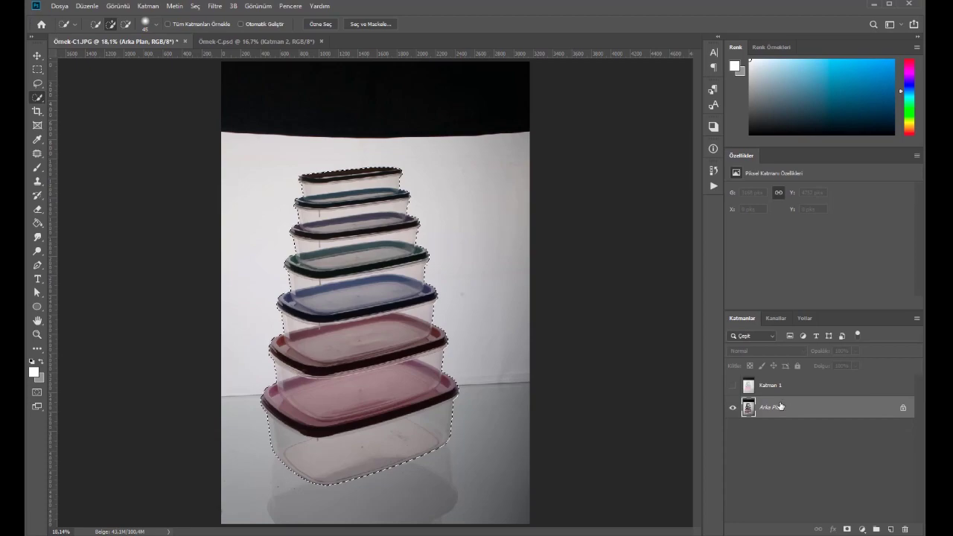
left_click(736, 387)
left_click(733, 387)
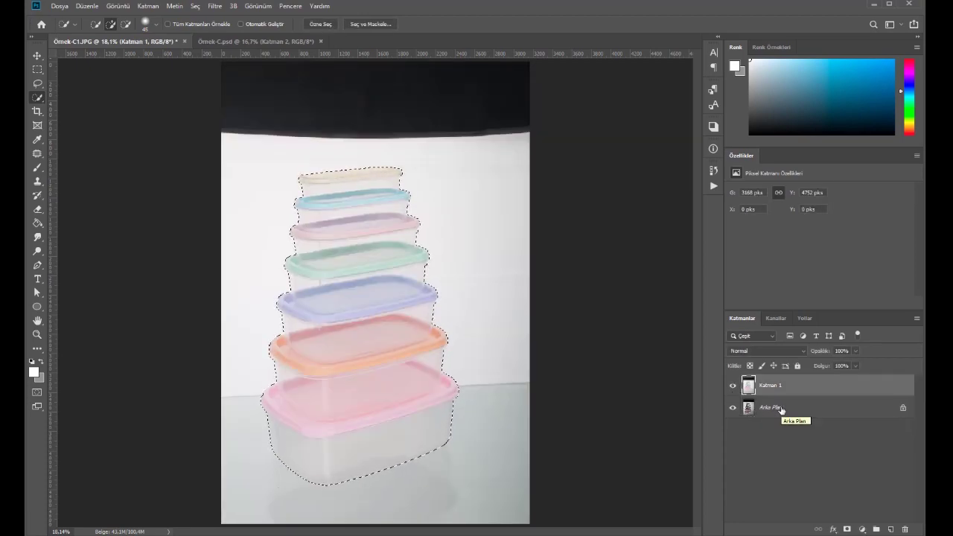
left_click(847, 530)
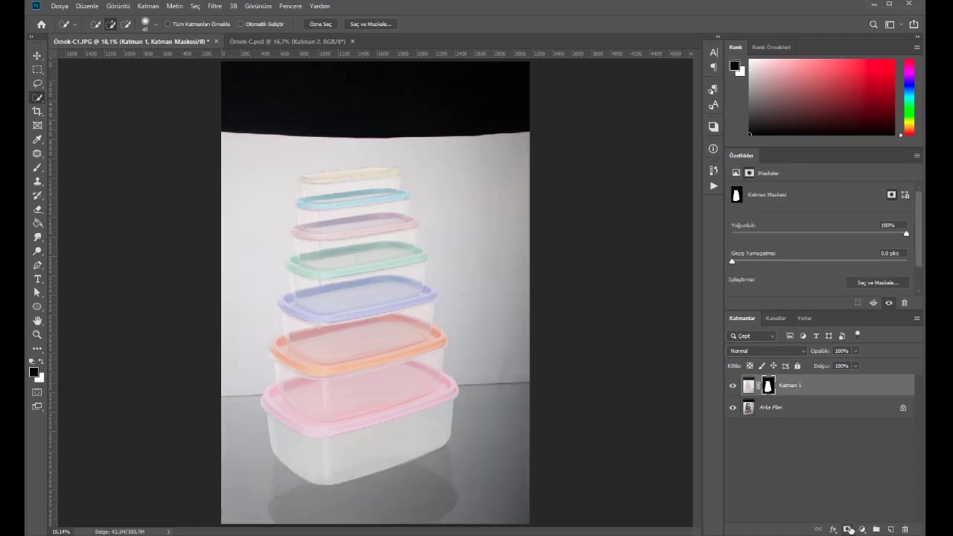
- Add a white (ffffff) solid color fill layer between Katman 1 and Arka Plan
left_click(780, 410)
left_click(862, 529)
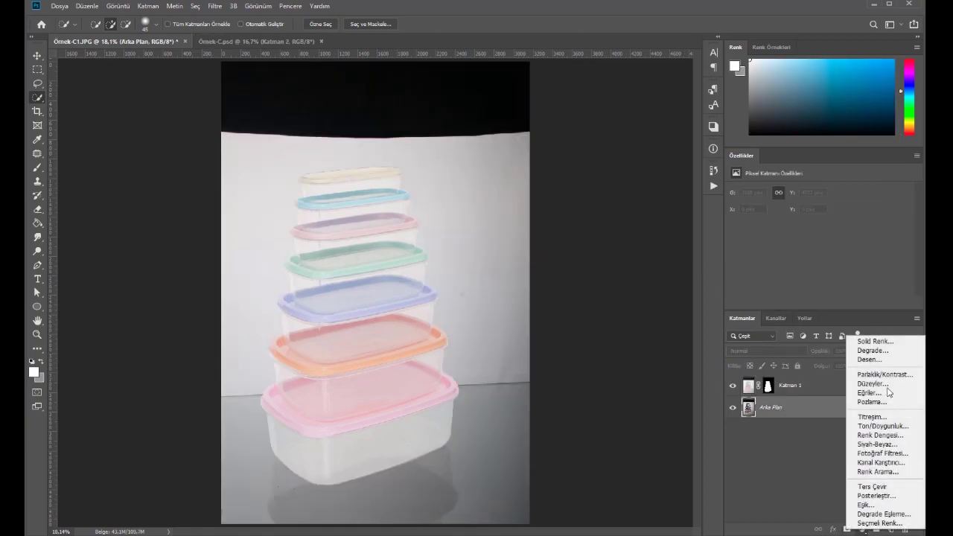
left_click(872, 342)
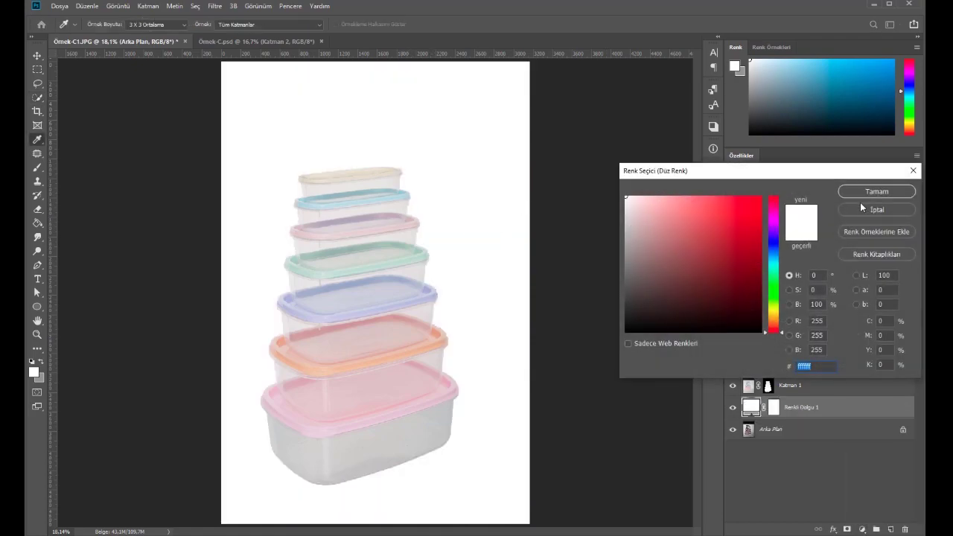
left_click(867, 193)
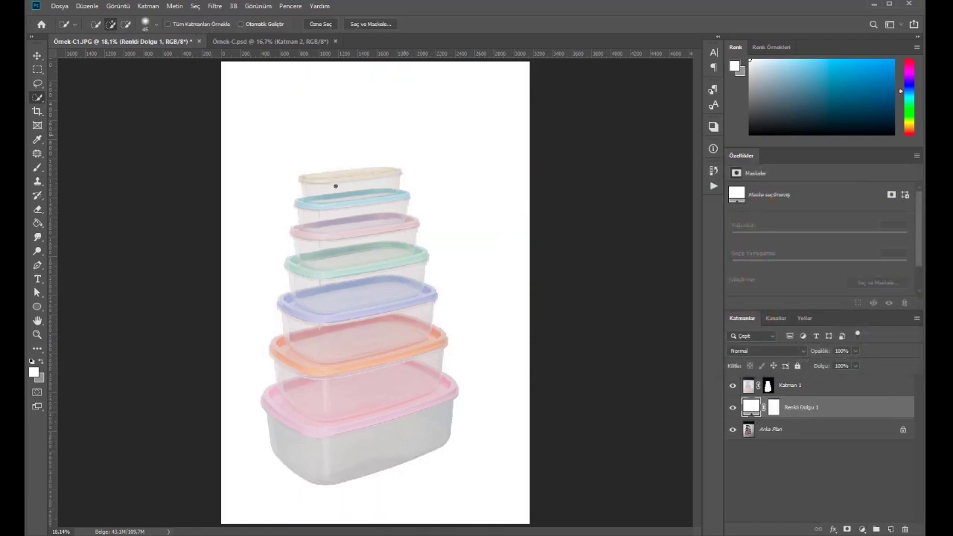
- Move the cut-out container stack on Katman 1 upward and slightly to the right on the canvas
left_click(36, 56)
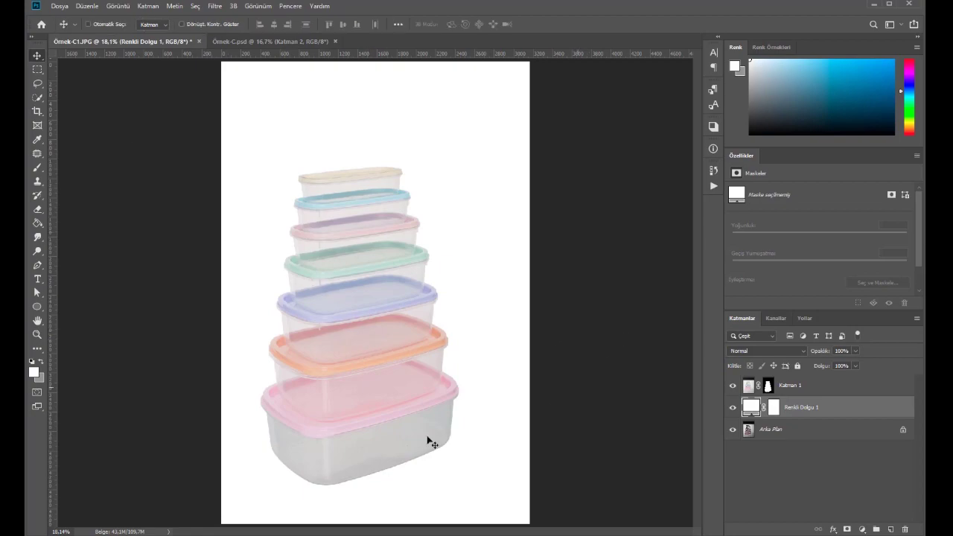
left_click(777, 391)
left_click_drag(351, 364, 366, 334)
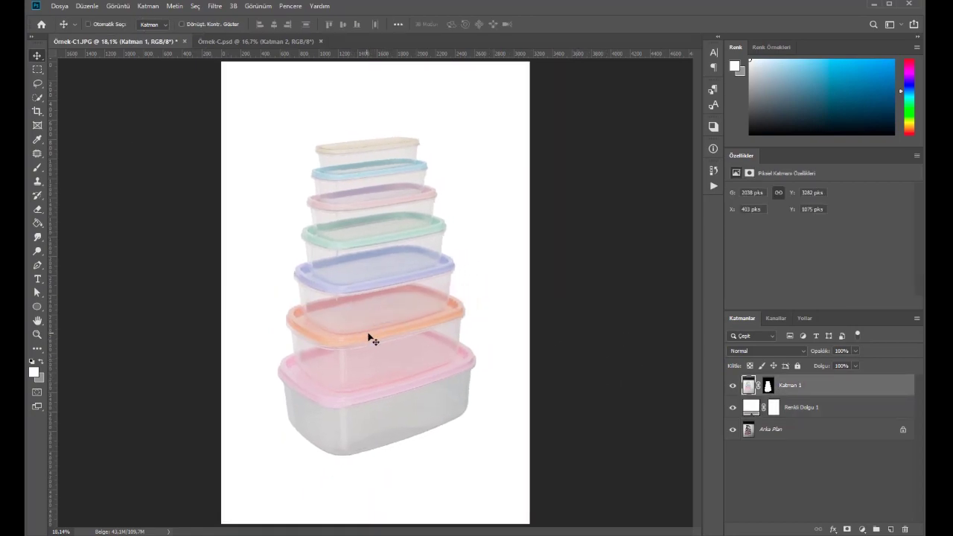
- Switch to Örnek-C.psd, hide Katman 3 and move the finished container stack on Katman 2 to about X 544, Y 773 px
left_click(248, 42)
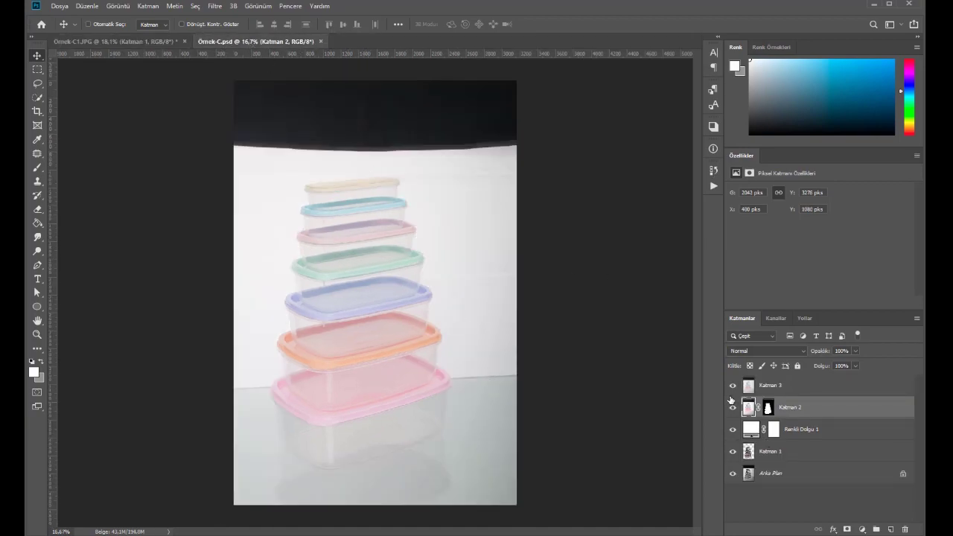
left_click(735, 387)
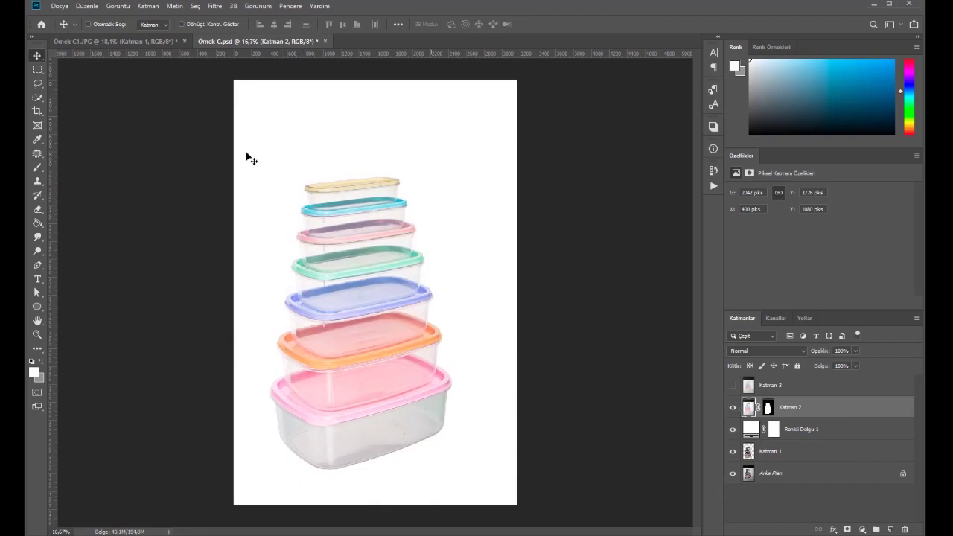
left_click_drag(361, 367, 391, 312)
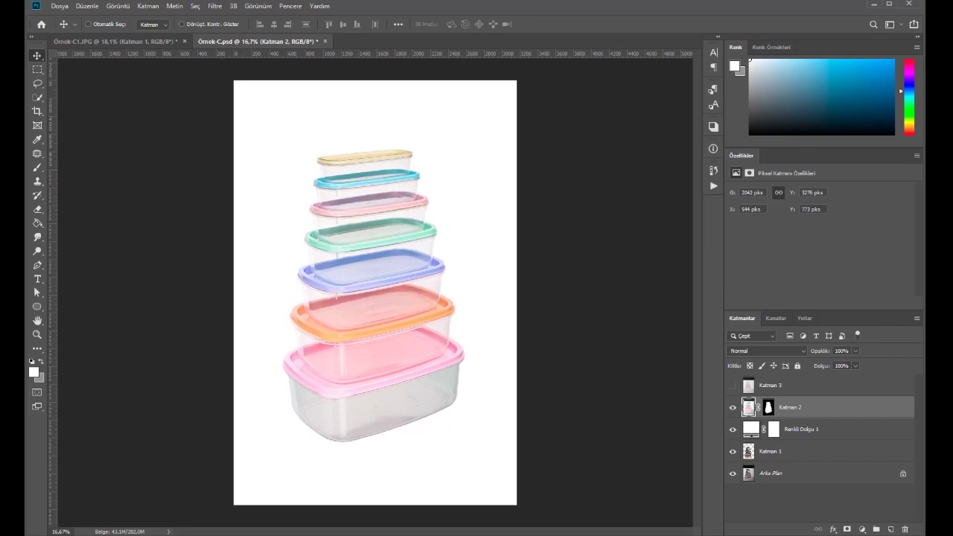